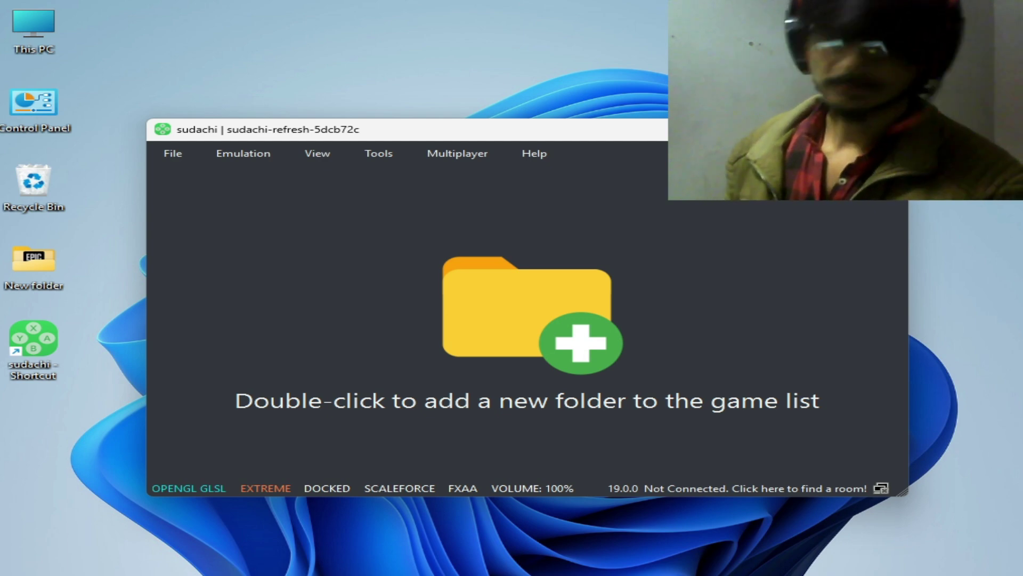
# Open Sudachi's Configuration dialog from Emulation > Configure..
pyautogui.moveTo(491, 138); pyautogui.dragTo(496, 123)
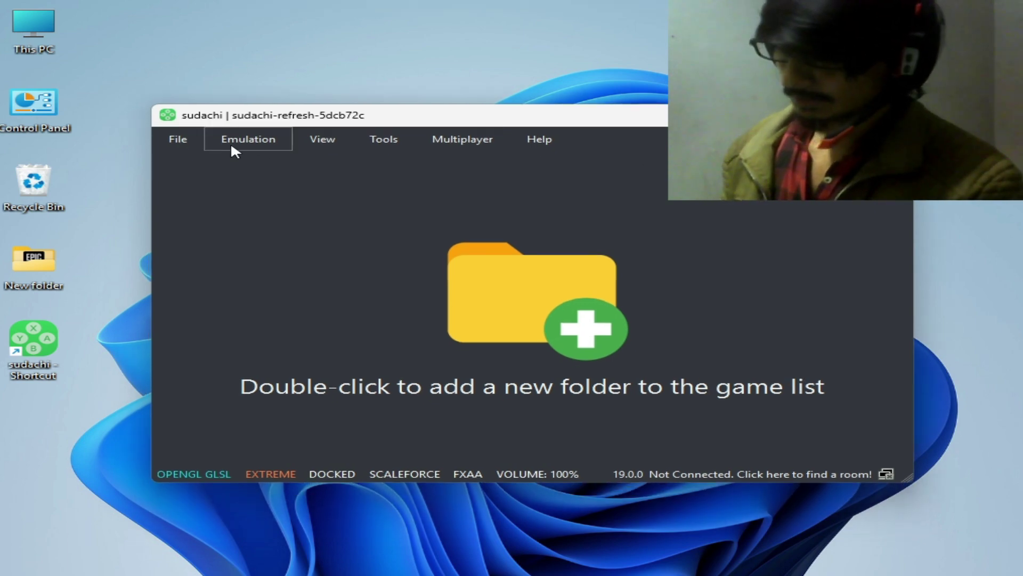
pyautogui.click(248, 139)
pyautogui.click(285, 230)
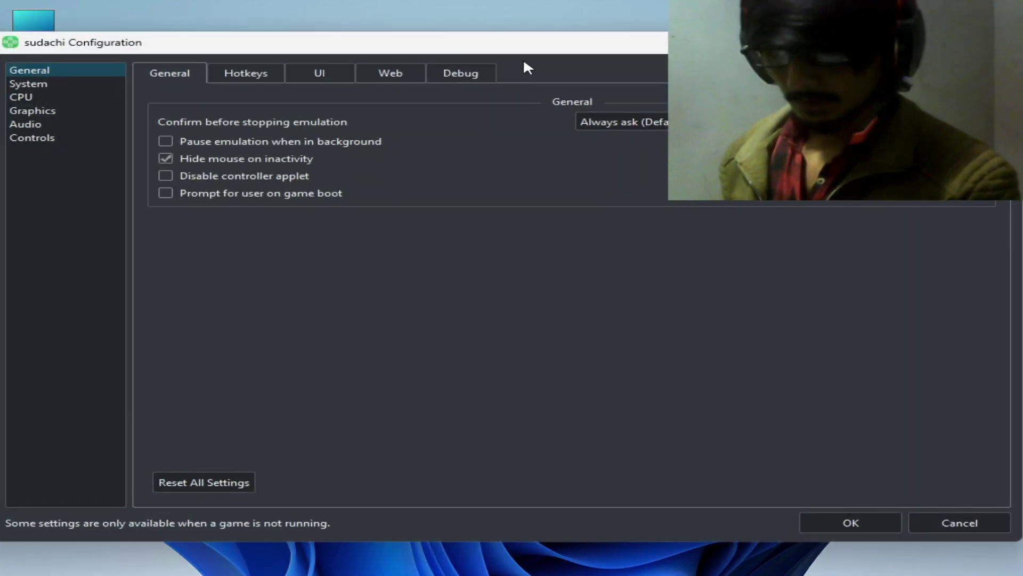
pyautogui.moveTo(523, 58); pyautogui.dragTo(558, 145)
# Set the graphics API to Vulkan with the NVIDIA GeForce GTX 970 as the device
pyautogui.click(55, 207)
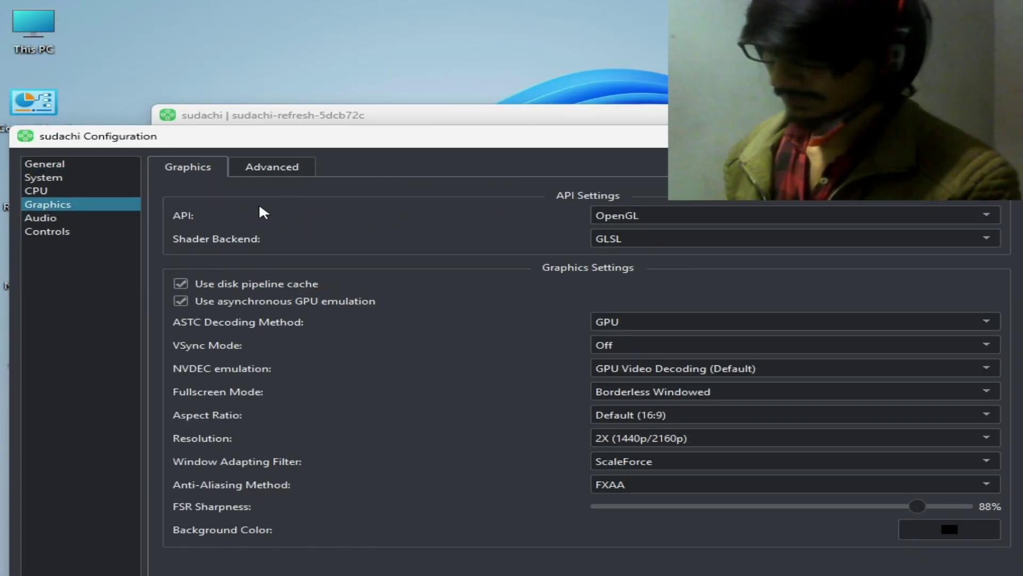
pyautogui.moveTo(595, 144); pyautogui.dragTo(590, 98)
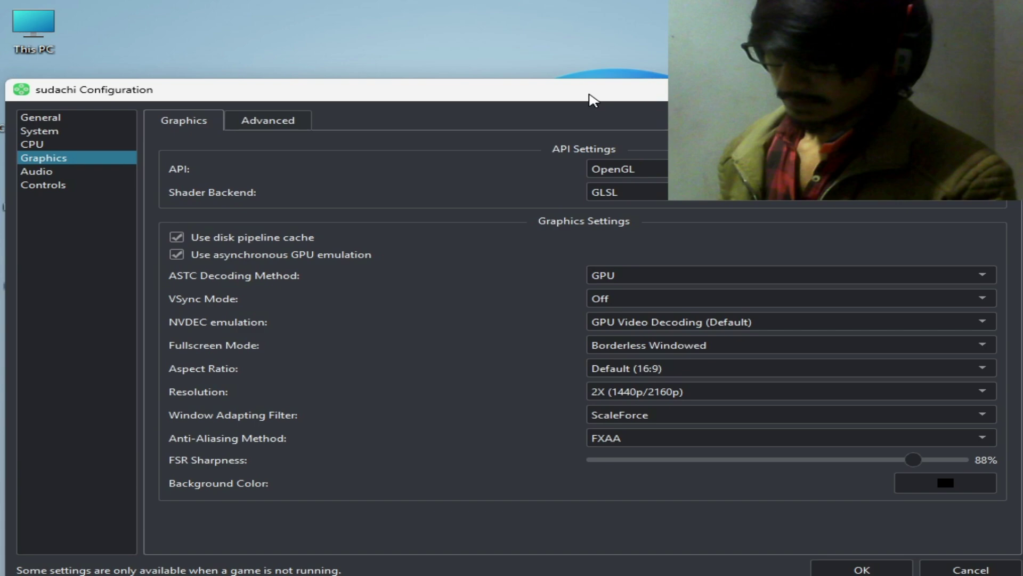
pyautogui.click(646, 168)
pyautogui.click(624, 202)
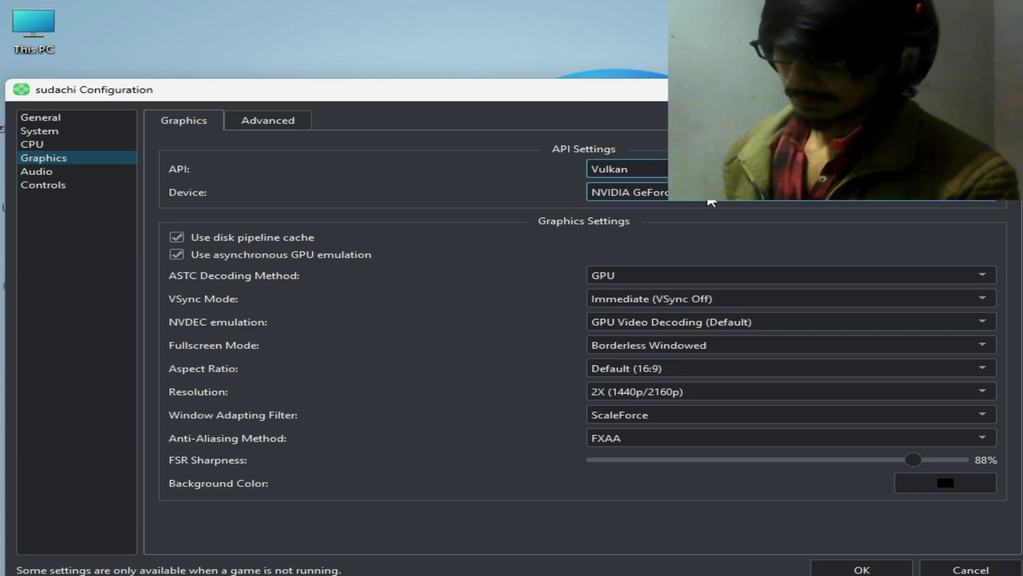
pyautogui.click(746, 196)
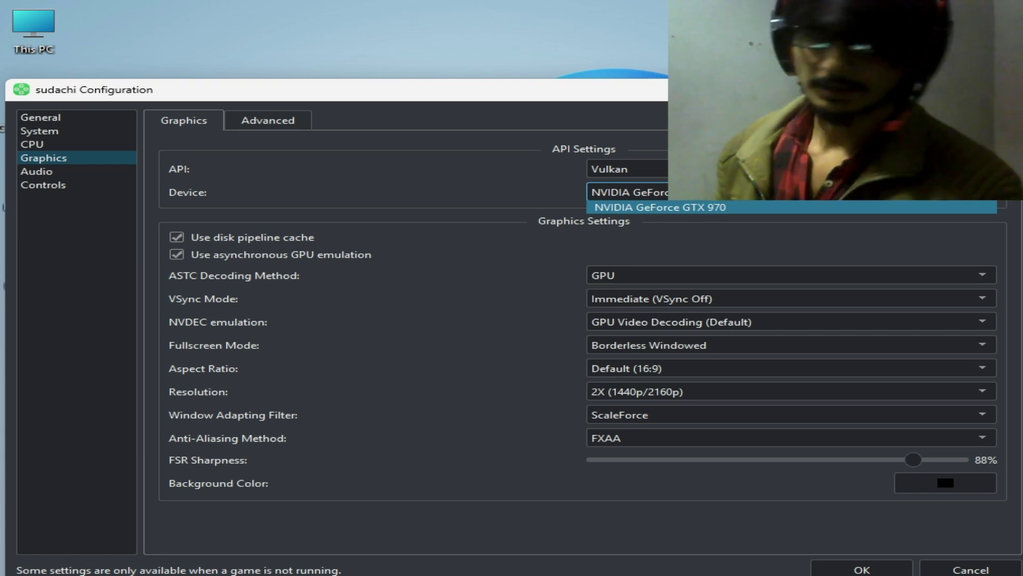
pyautogui.click(818, 206)
pyautogui.click(819, 198)
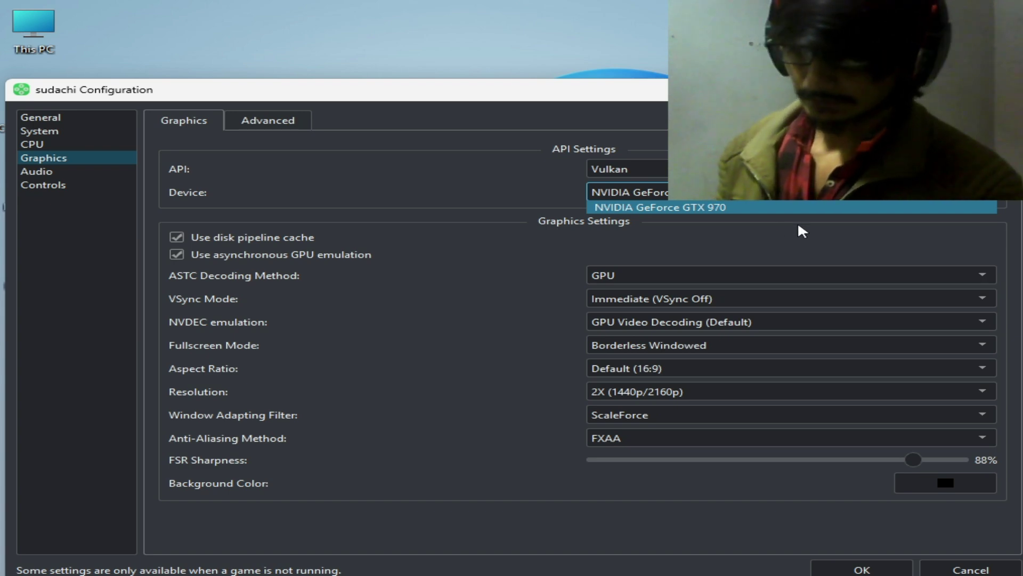
pyautogui.click(770, 208)
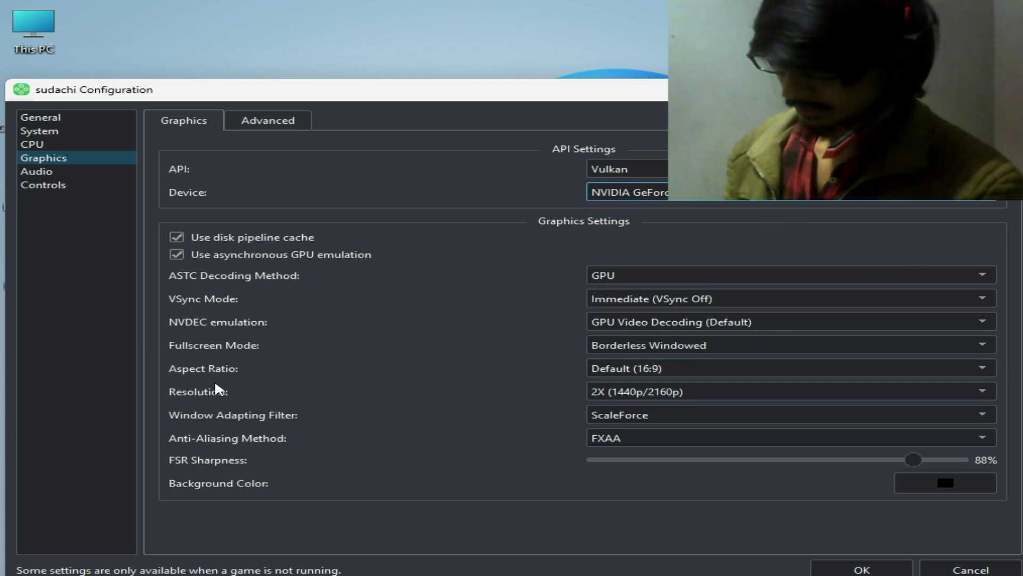
# Lower resolution to 1X (720p/1080p), keeping FXAA anti-aliasing
pyautogui.click(638, 393)
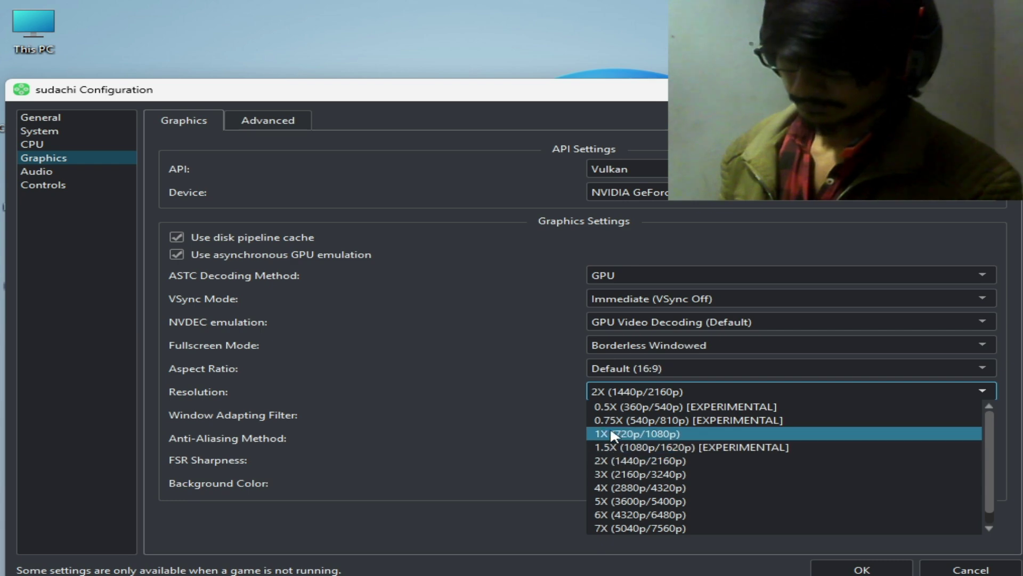
pyautogui.click(632, 433)
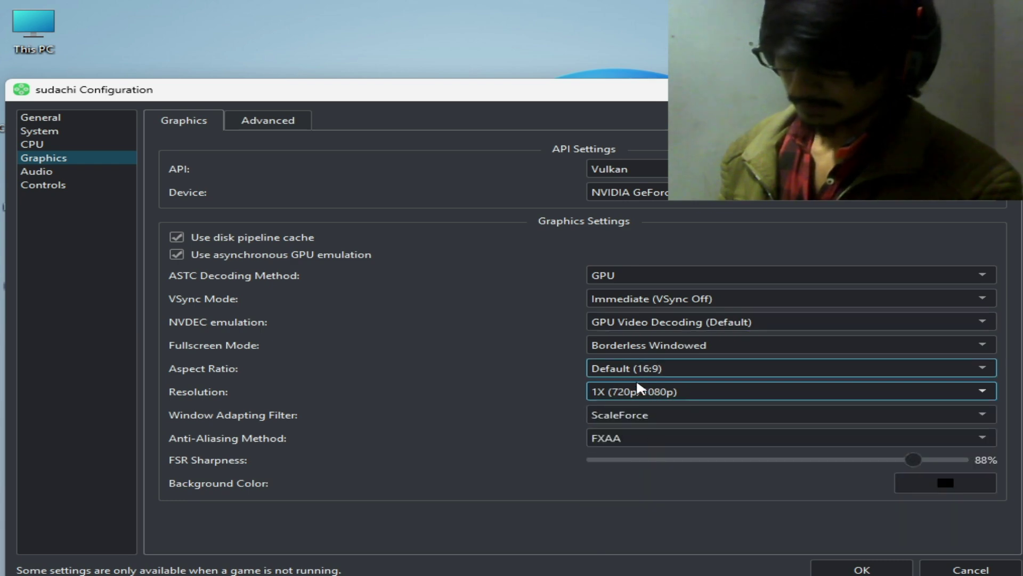
pyautogui.click(641, 436)
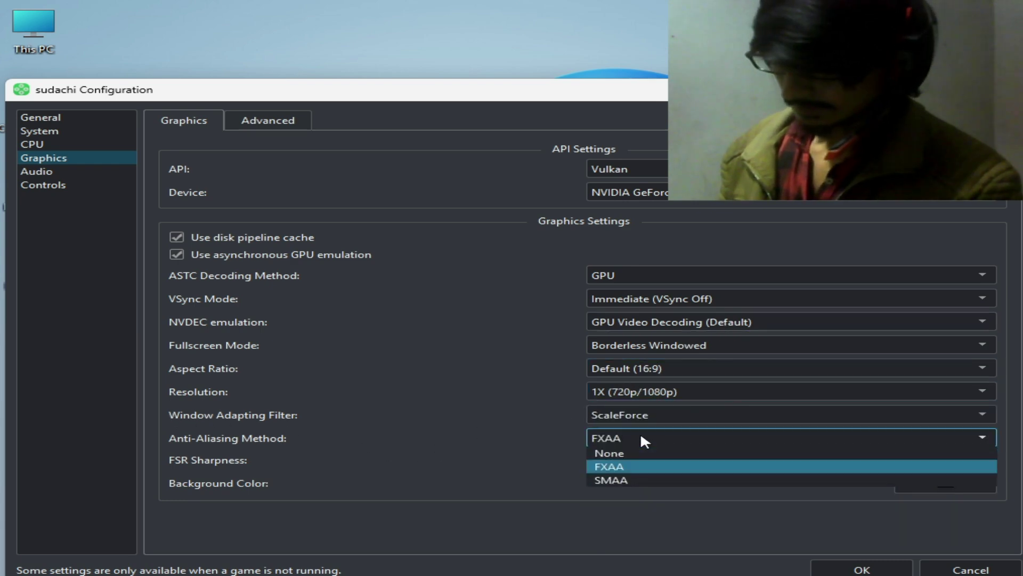
pyautogui.click(631, 469)
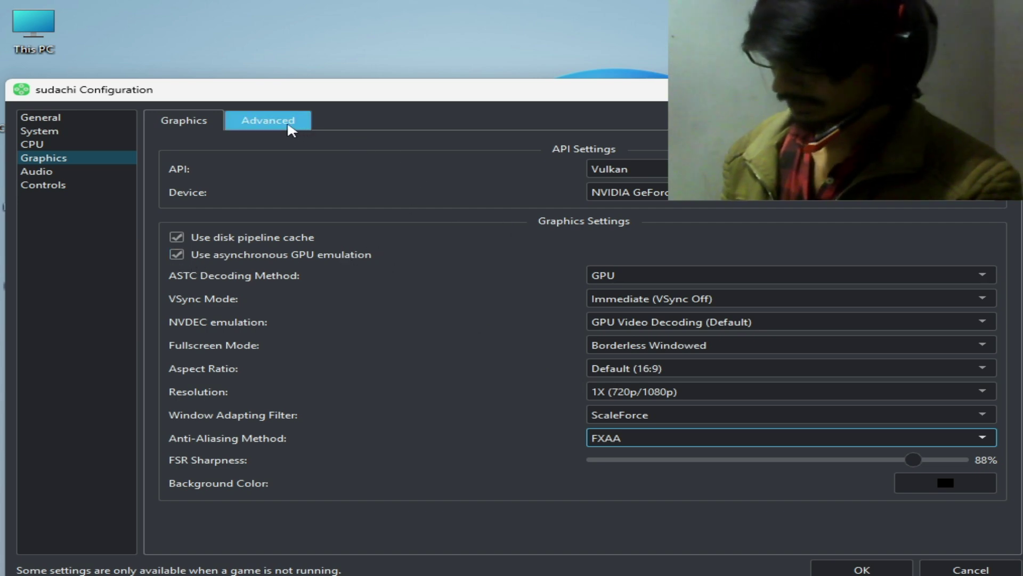
# On the Advanced graphics tab, try High accuracy level and return to Extreme
pyautogui.click(290, 127)
pyautogui.click(659, 169)
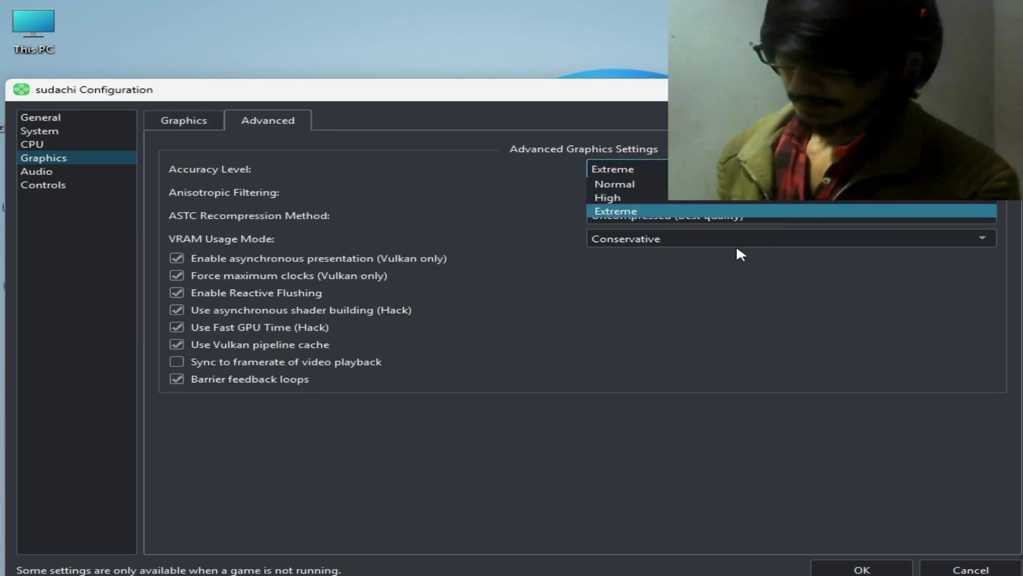
pyautogui.click(631, 199)
pyautogui.click(634, 168)
pyautogui.click(617, 208)
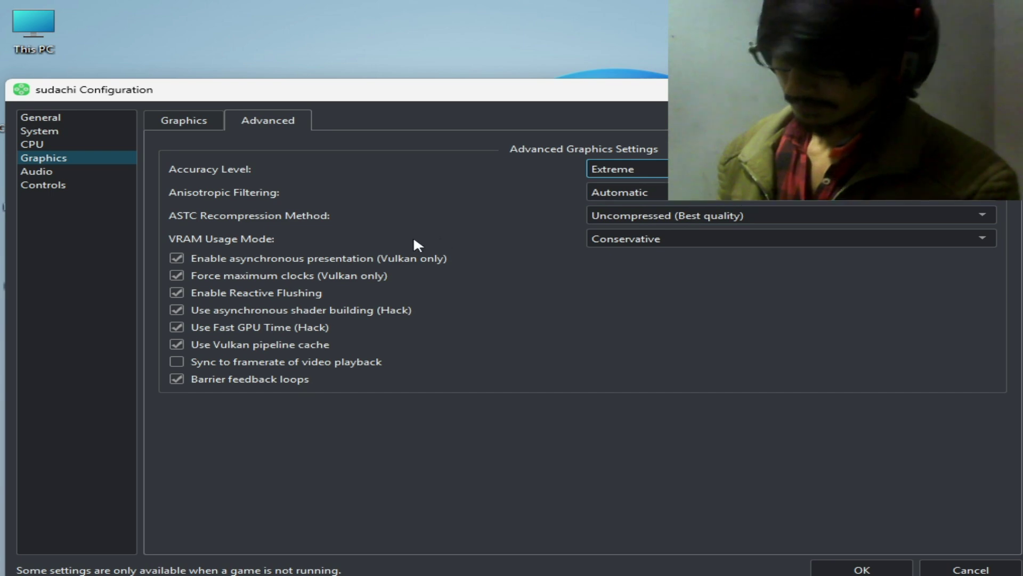
# Try BC3 (Medium quality) ASTC recompression, then restore Uncompressed (Best quality)
pyautogui.click(631, 214)
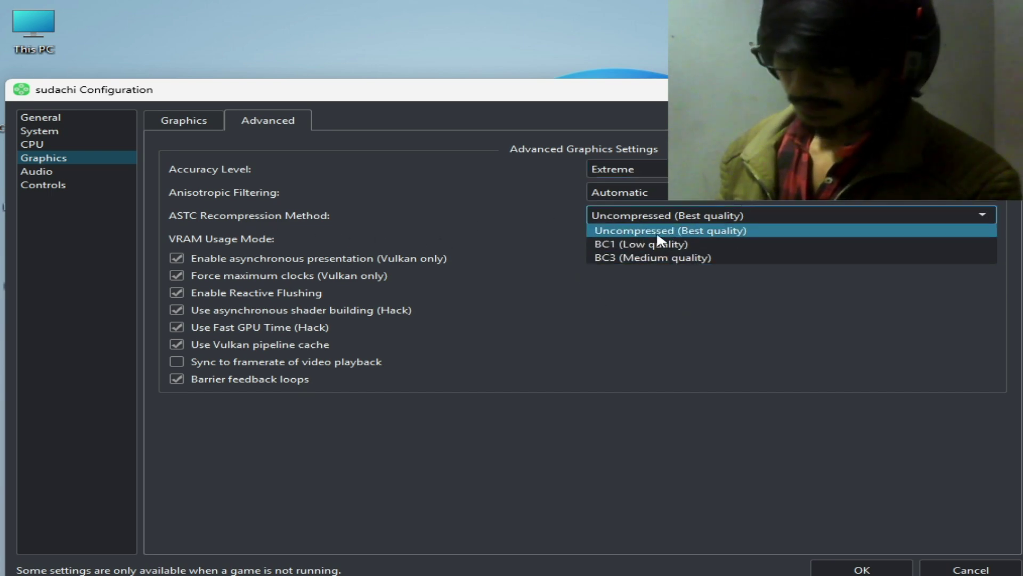
pyautogui.click(684, 234)
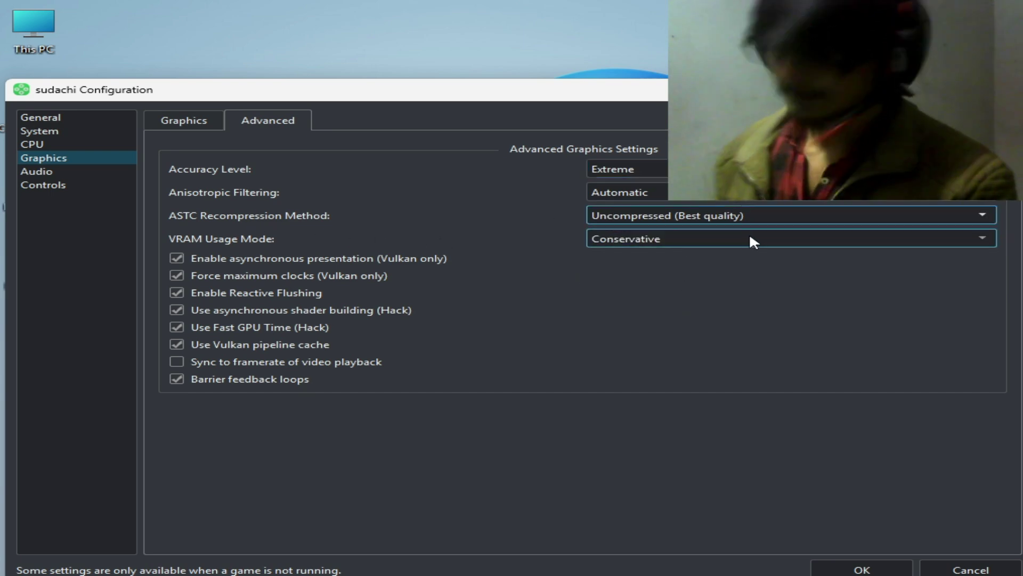
pyautogui.moveTo(750, 241)
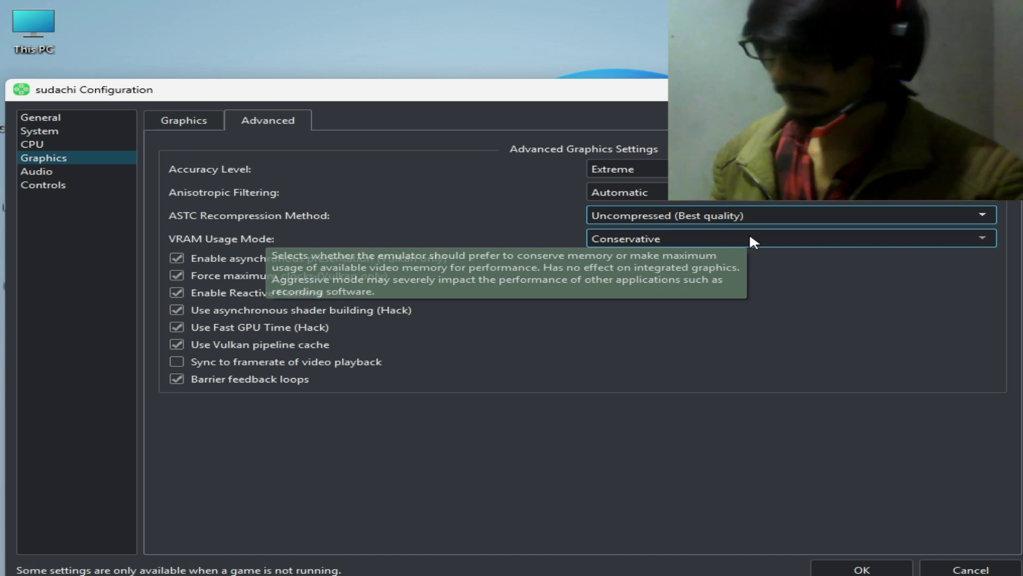
pyautogui.click(695, 218)
pyautogui.click(641, 261)
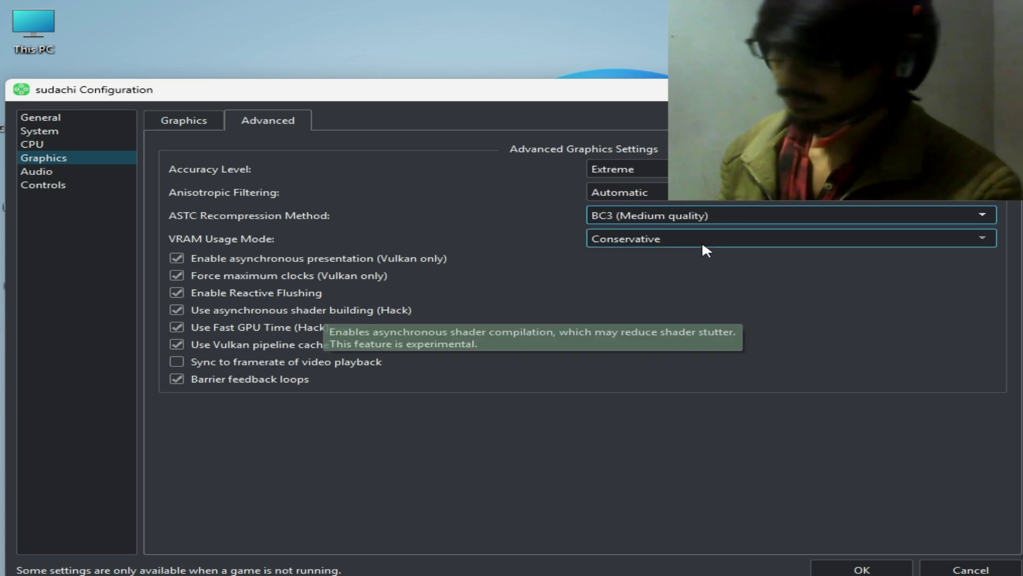
pyautogui.click(698, 216)
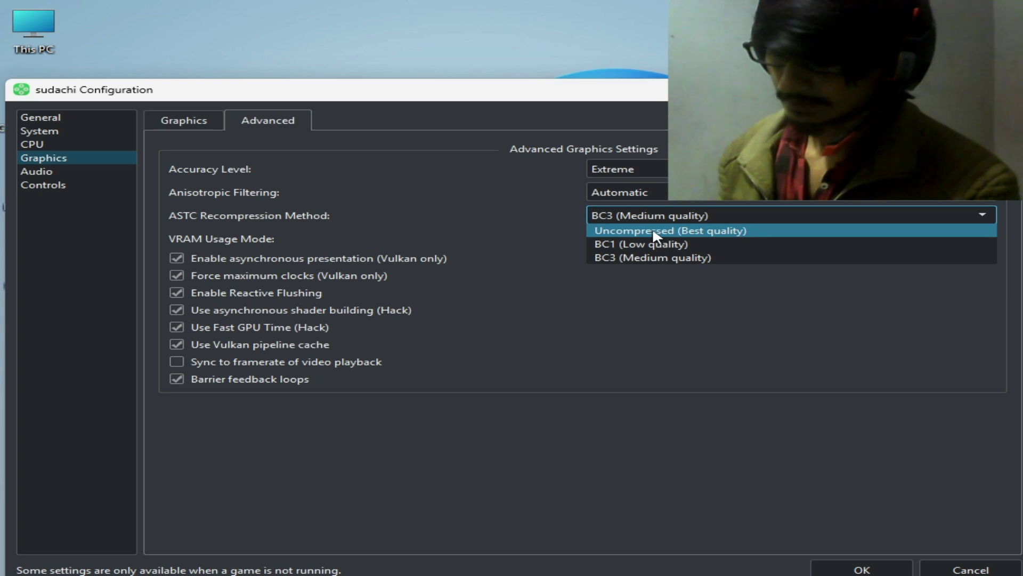
pyautogui.click(658, 230)
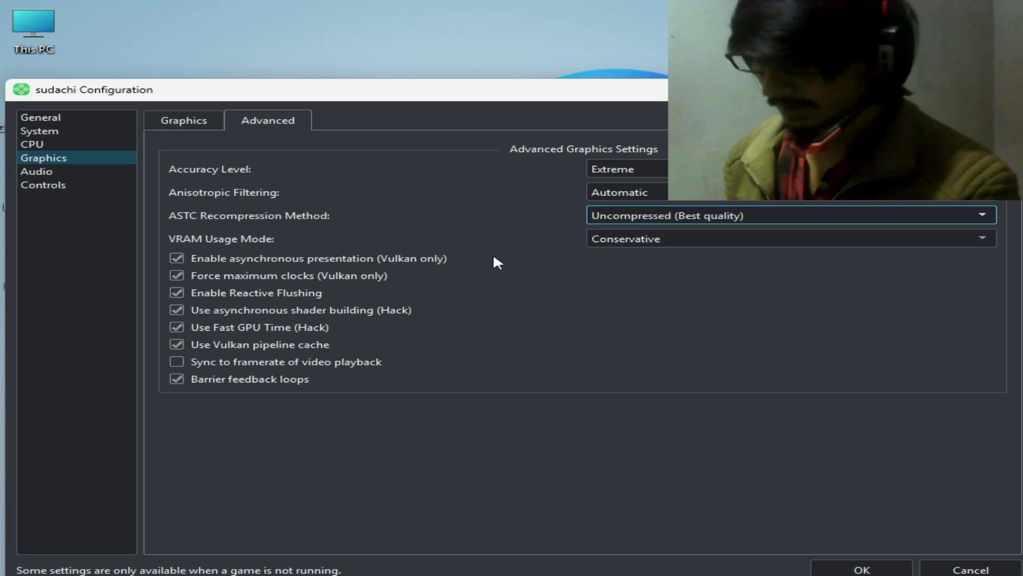
# Save the Vulkan settings, then set Console Mode to Handheld under Controls and save
pyautogui.click(862, 569)
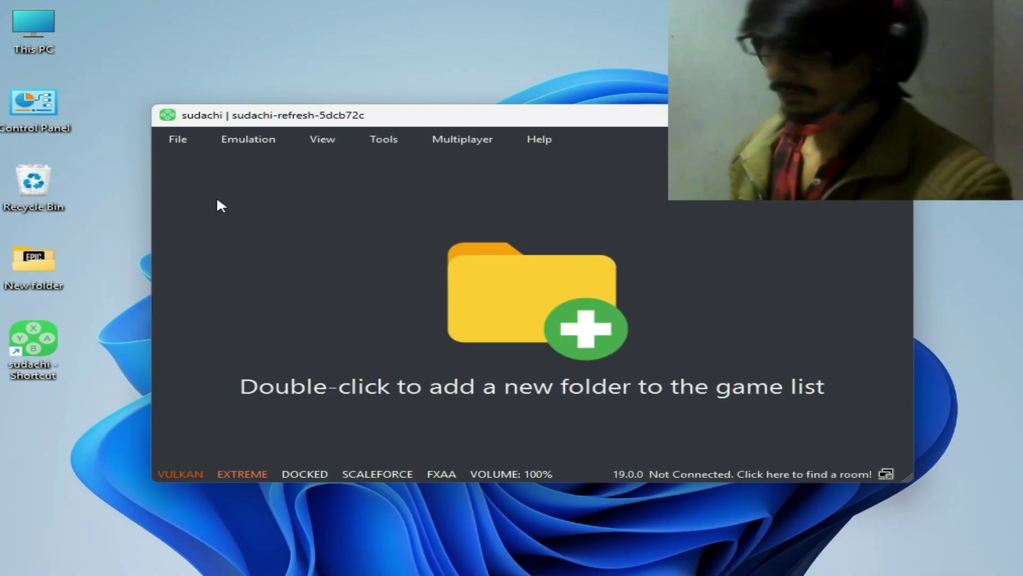
pyautogui.click(253, 142)
pyautogui.click(280, 228)
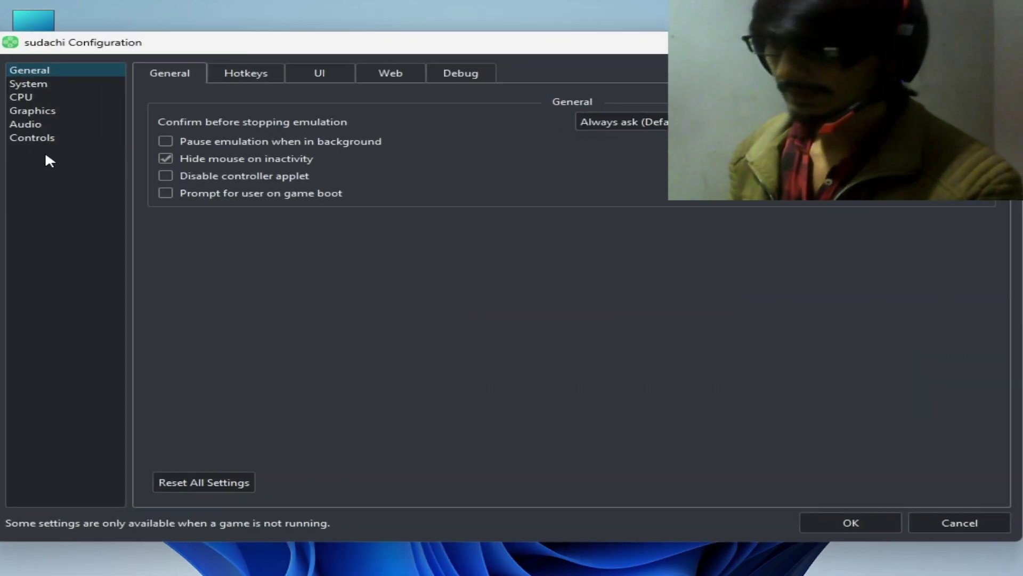
pyautogui.click(40, 141)
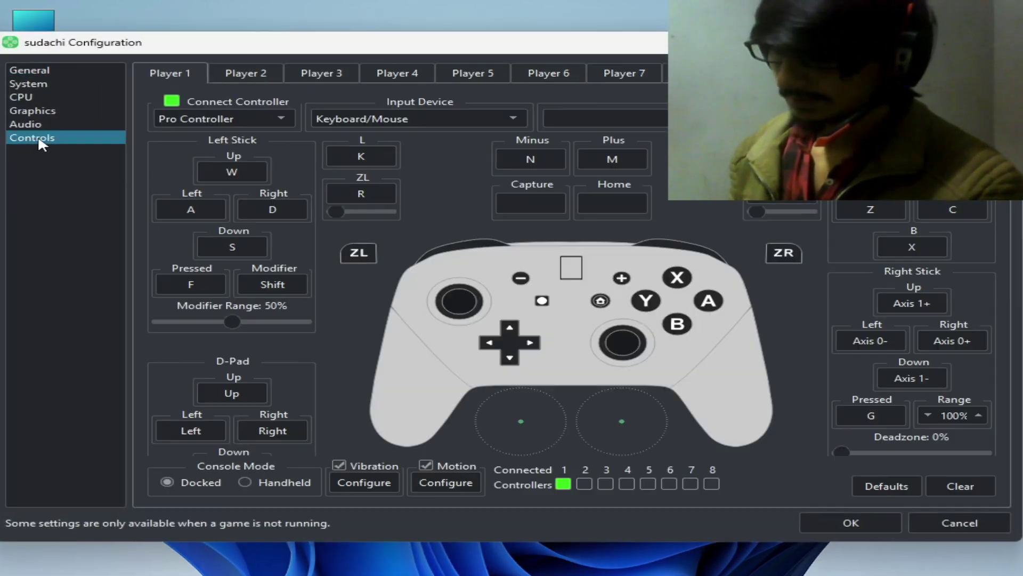
pyautogui.click(245, 483)
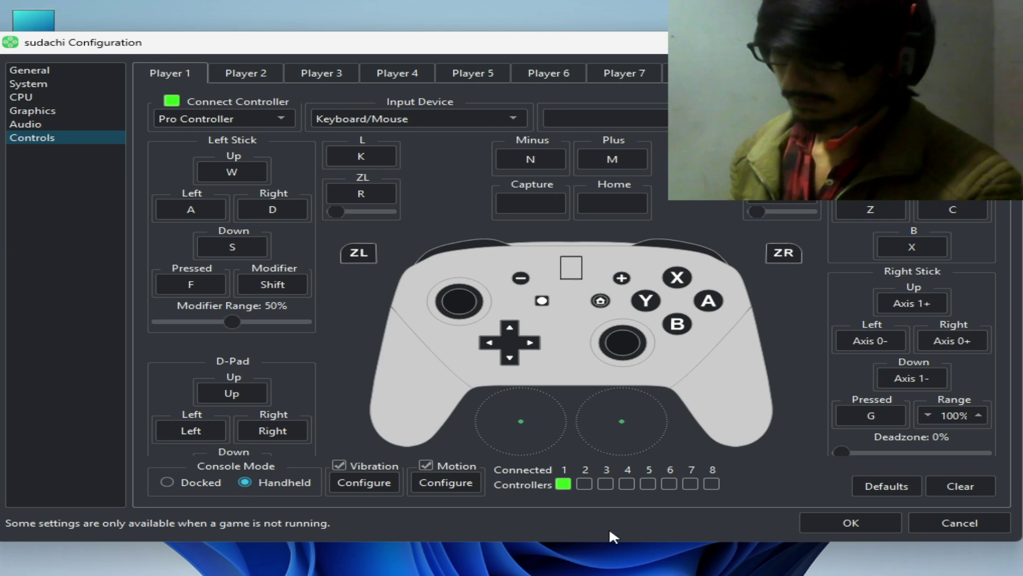
pyautogui.click(833, 522)
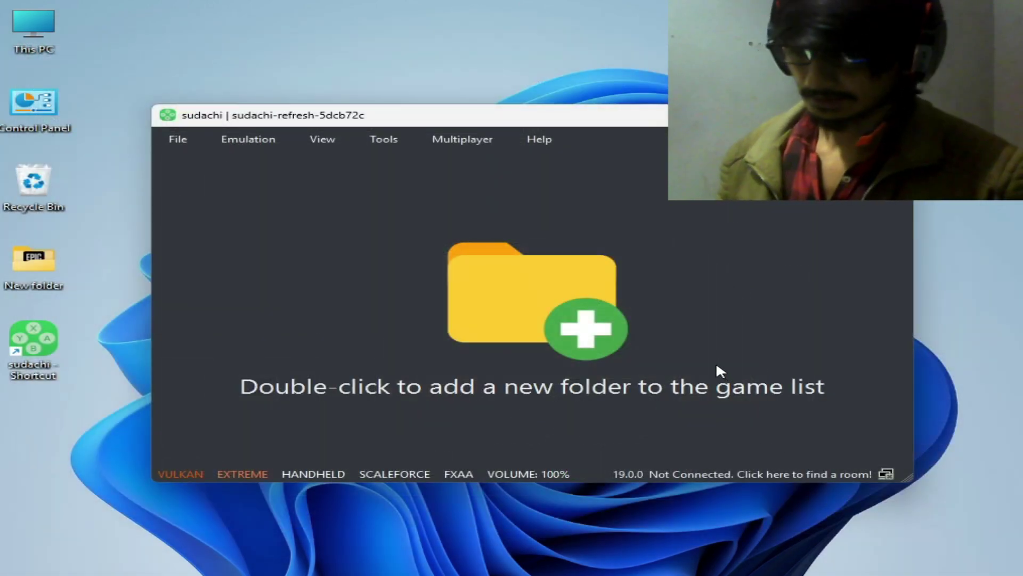
# Set Console Mode back to Docked on the Controls page and save
pyautogui.click(256, 143)
pyautogui.click(269, 231)
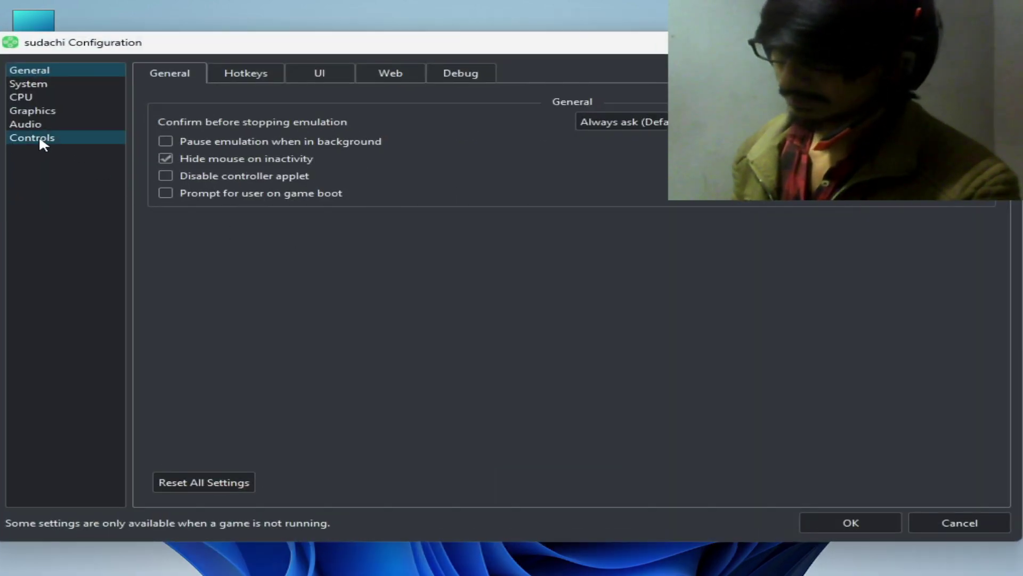
pyautogui.click(39, 138)
pyautogui.click(172, 479)
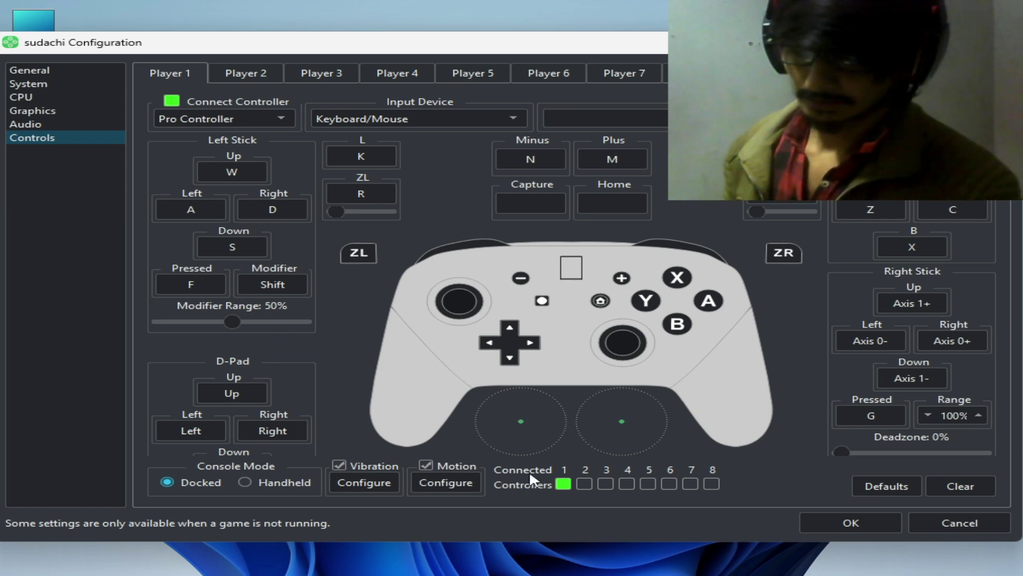
pyautogui.click(816, 519)
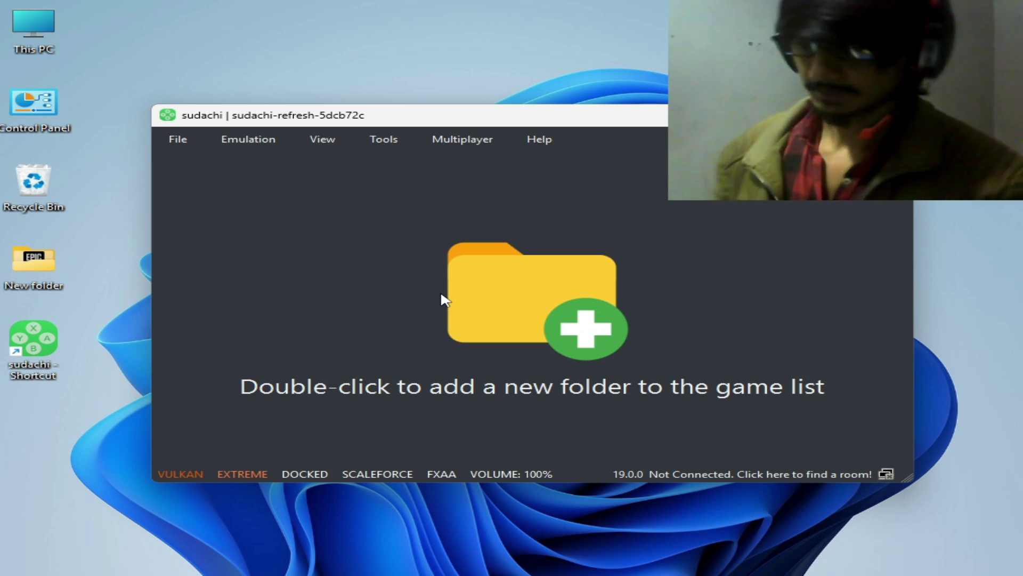
# Switch the graphics API to OpenGL with the GLASM (Assembly) shader backend and save
pyautogui.click(246, 143)
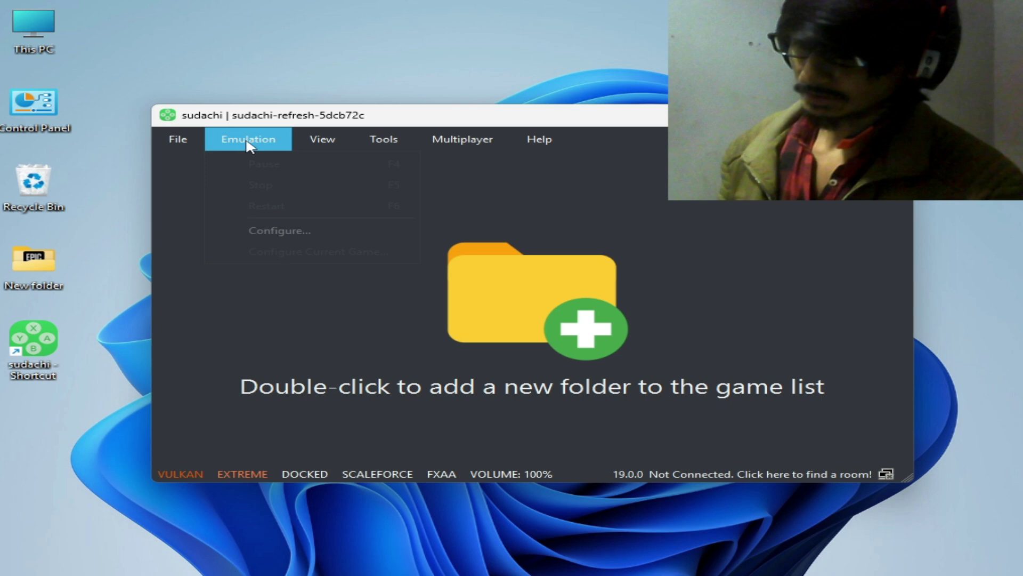
pyautogui.click(258, 230)
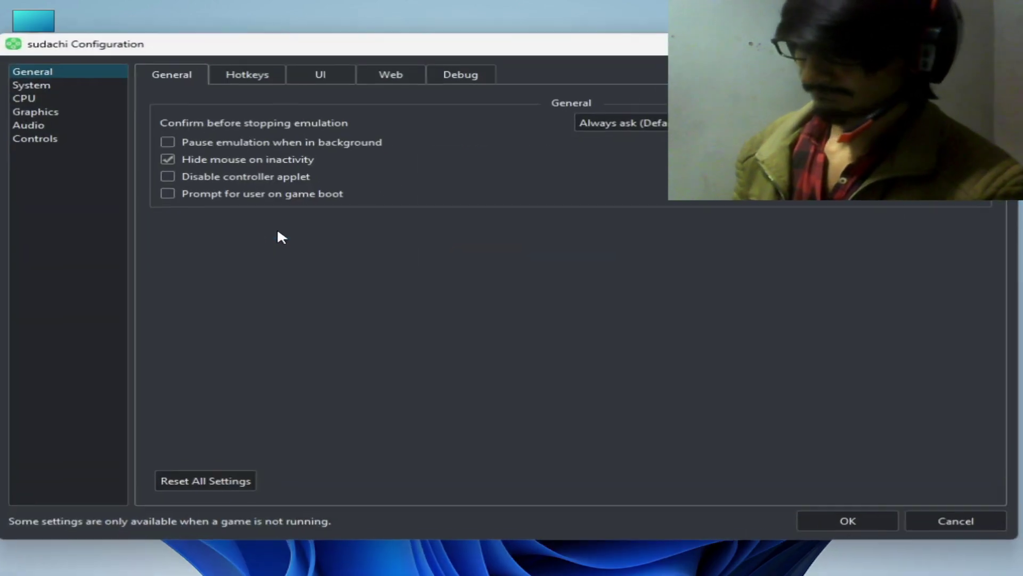
pyautogui.click(36, 110)
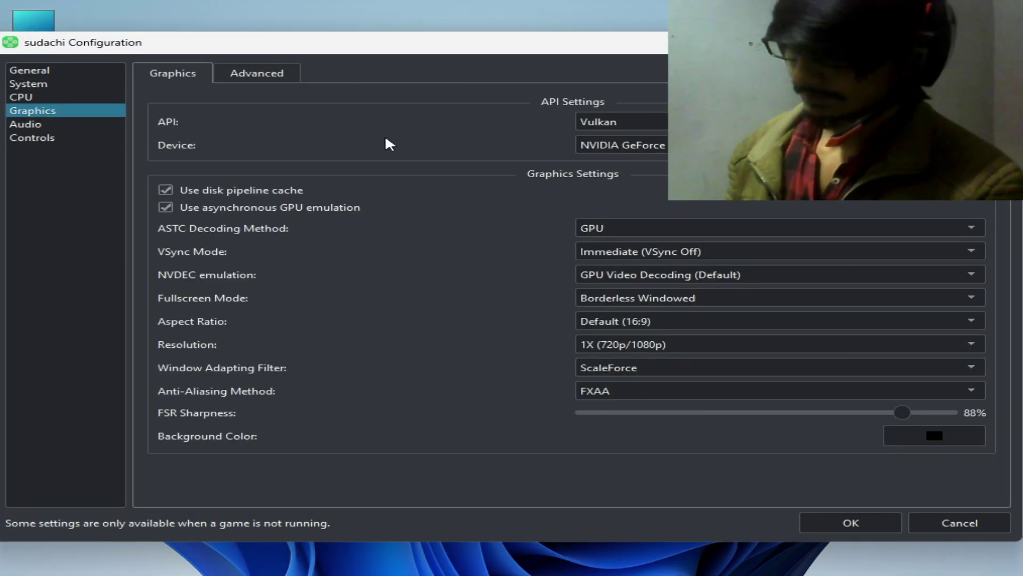
pyautogui.click(652, 122)
pyautogui.click(620, 139)
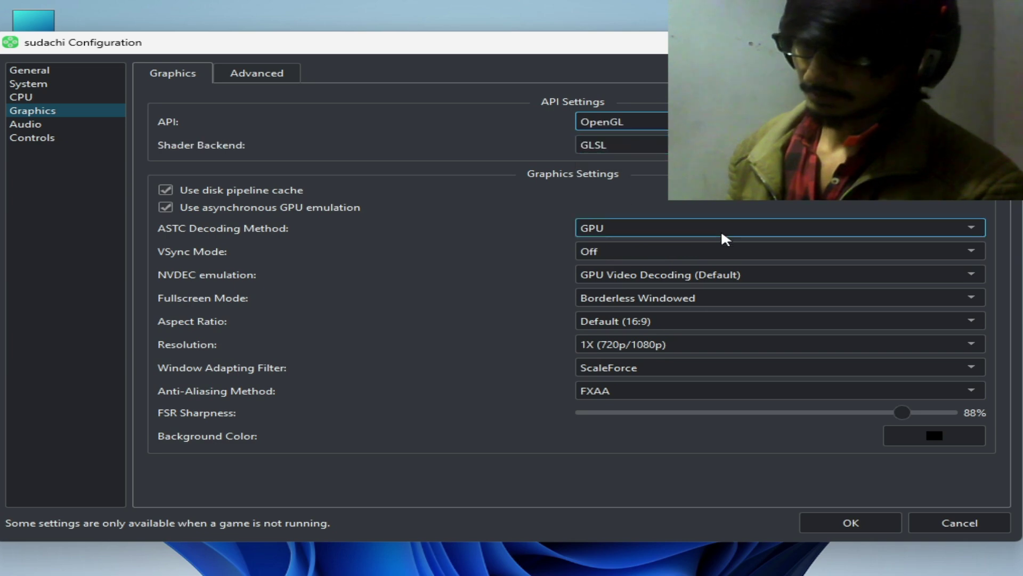
pyautogui.click(721, 144)
pyautogui.click(721, 173)
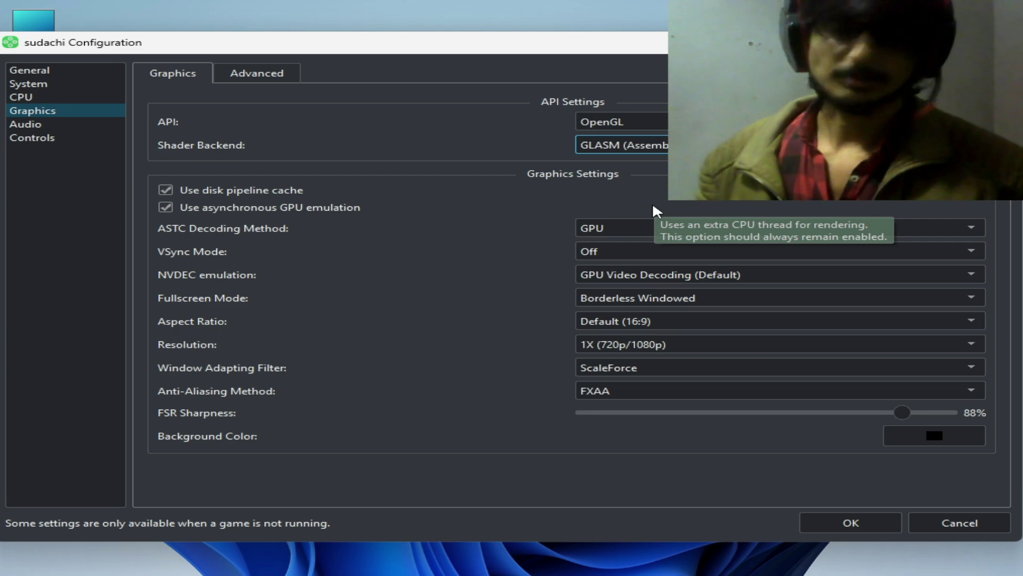
pyautogui.click(829, 519)
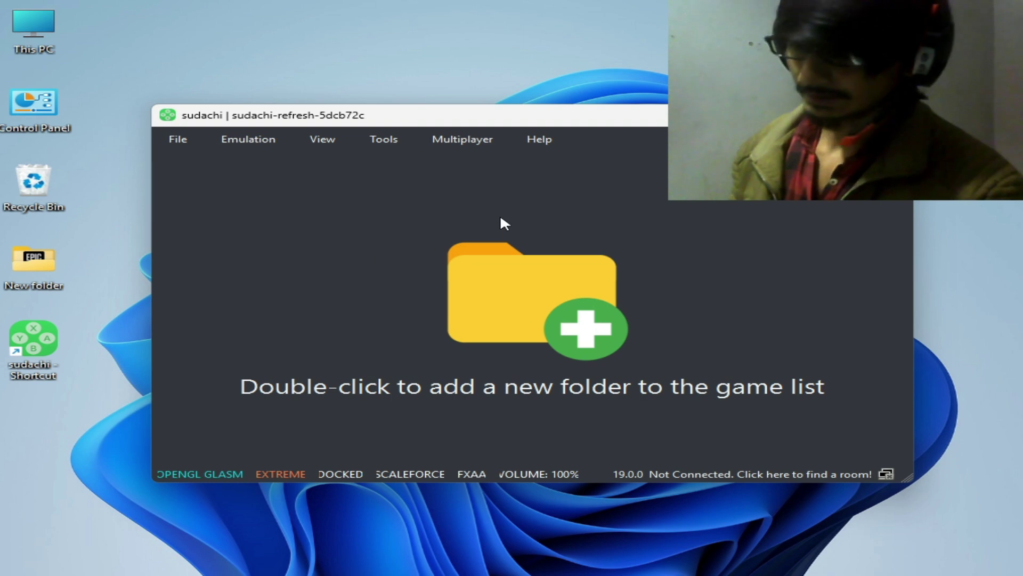
# Set the Graphics page's Shader Backend to GLSL and save the configuration
pyautogui.click(261, 149)
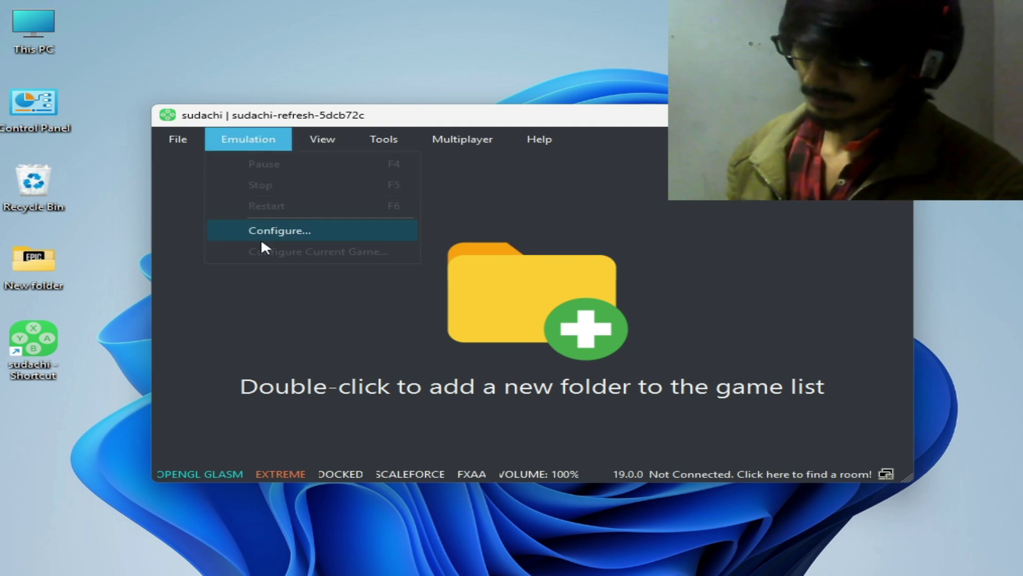
pyautogui.click(275, 231)
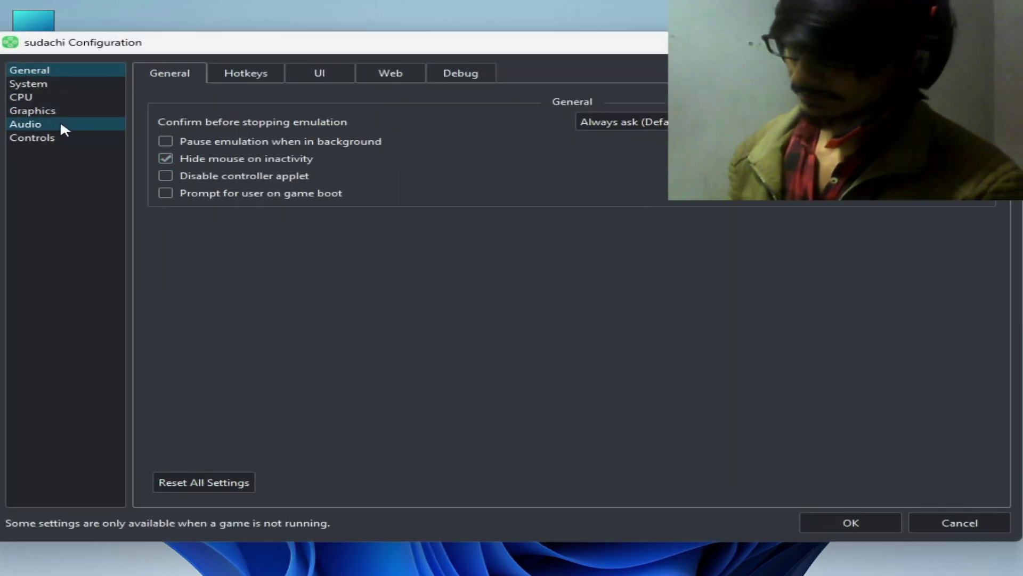
pyautogui.click(51, 112)
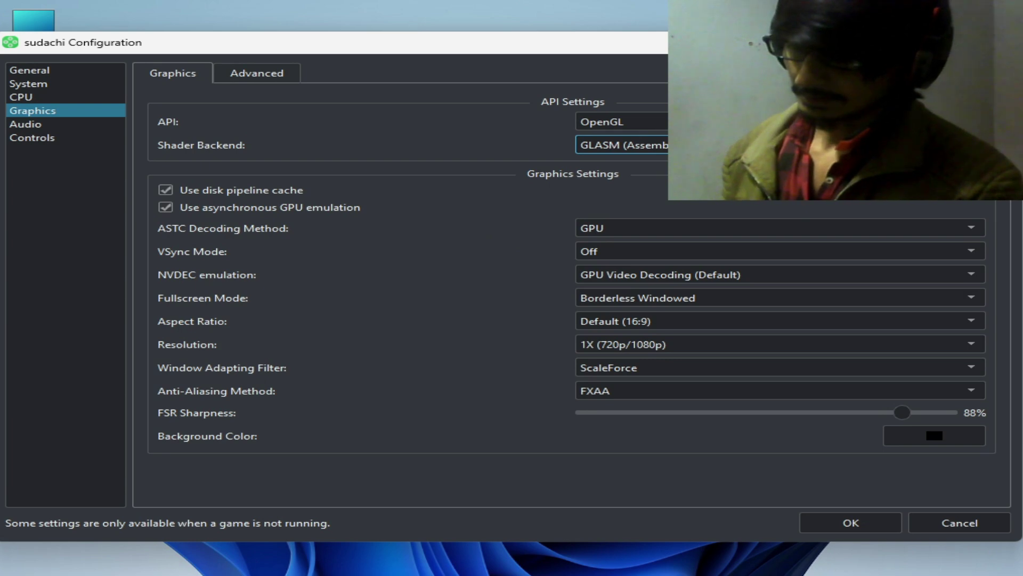
pyautogui.click(746, 145)
pyautogui.click(608, 158)
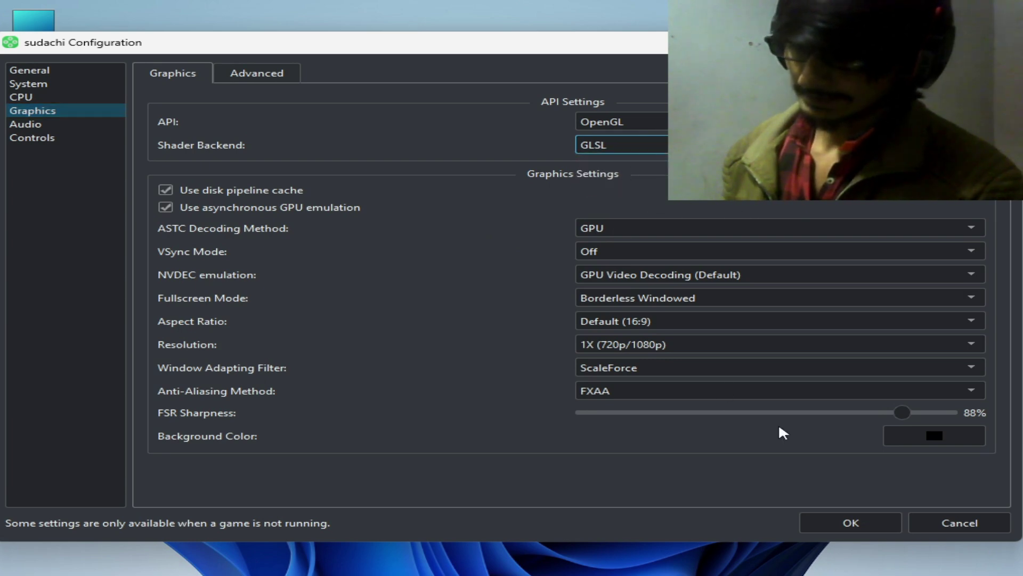
pyautogui.click(855, 524)
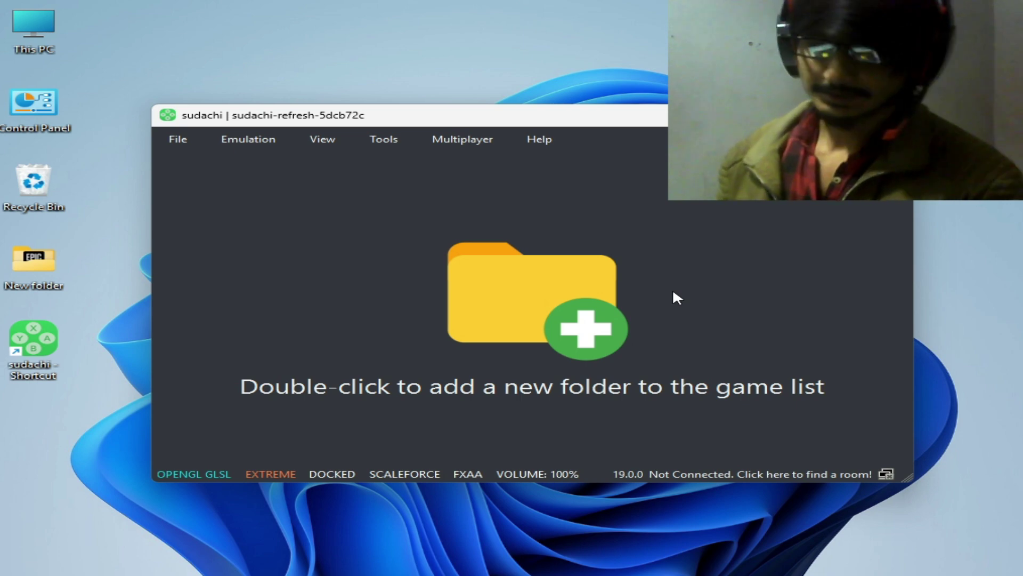
# Launch NVIDIA Control Panel from the desktop's full right-click menu
pyautogui.rightClick(560, 52)
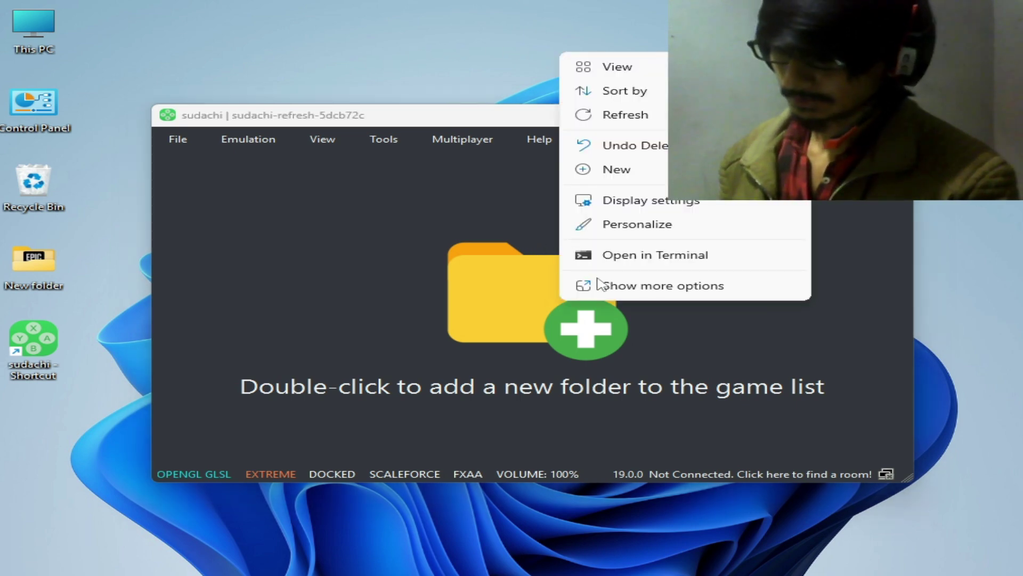
pyautogui.click(634, 291)
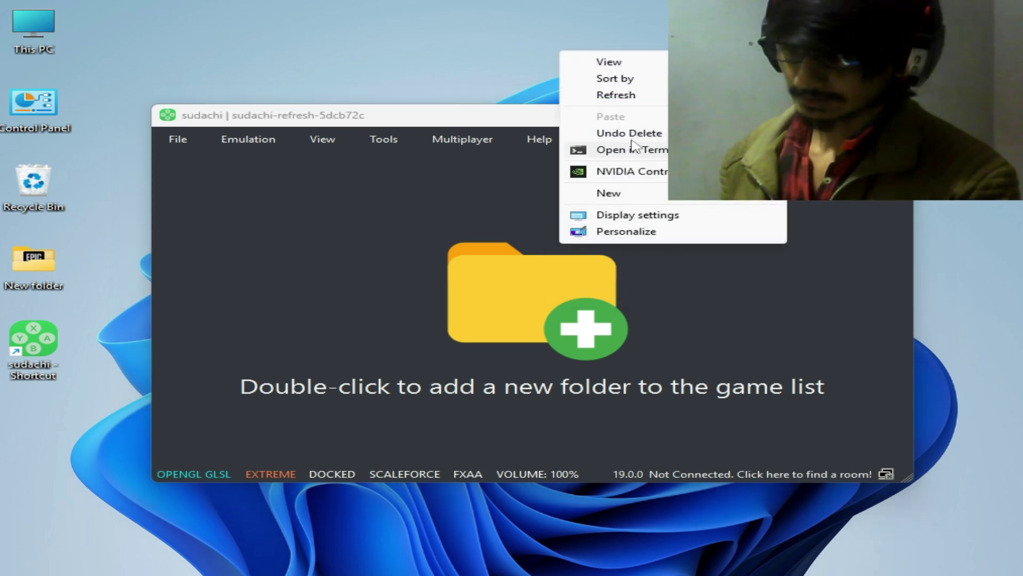
pyautogui.click(627, 172)
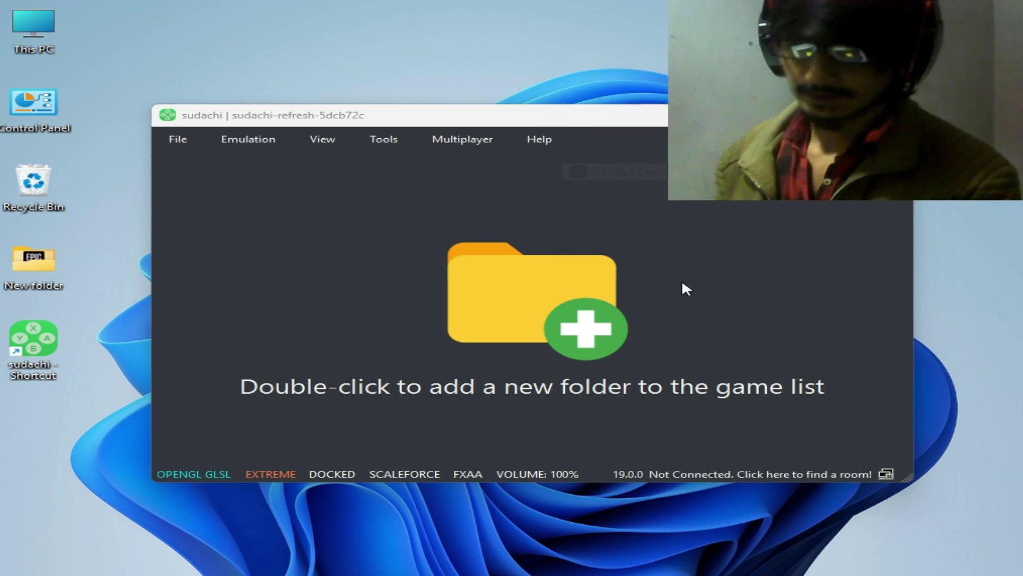
# Restore all global 3D settings in NVIDIA Control Panel to their defaults
pyautogui.doubleClick(398, 209)
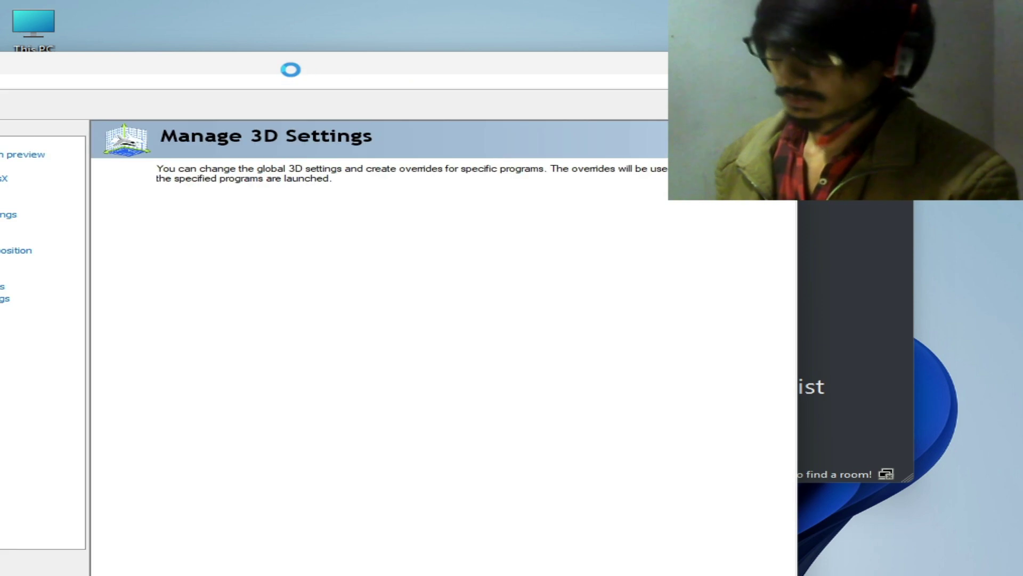
pyautogui.moveTo(262, 64); pyautogui.dragTo(411, 32)
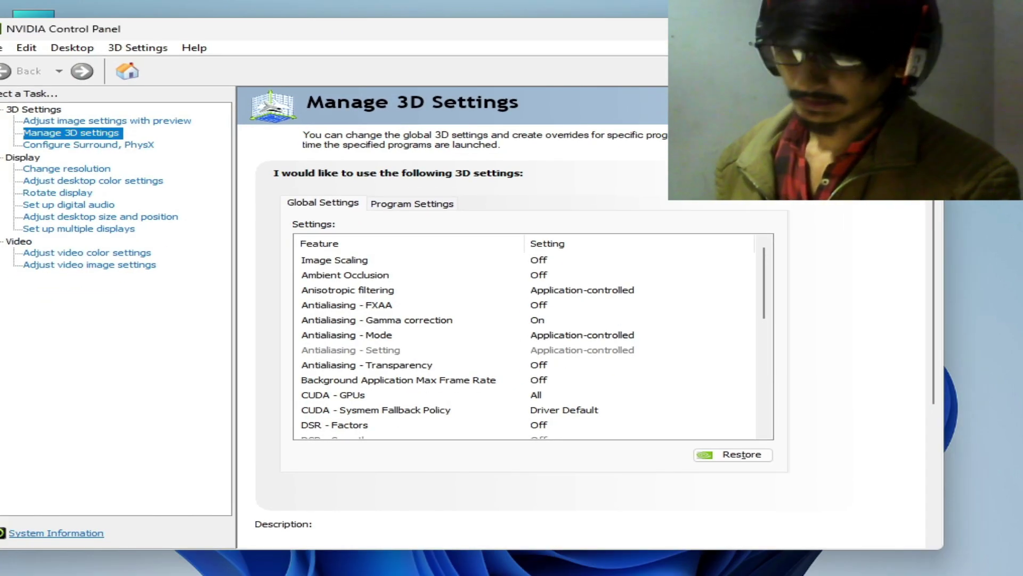
pyautogui.moveTo(734, 30); pyautogui.dragTo(320, 91)
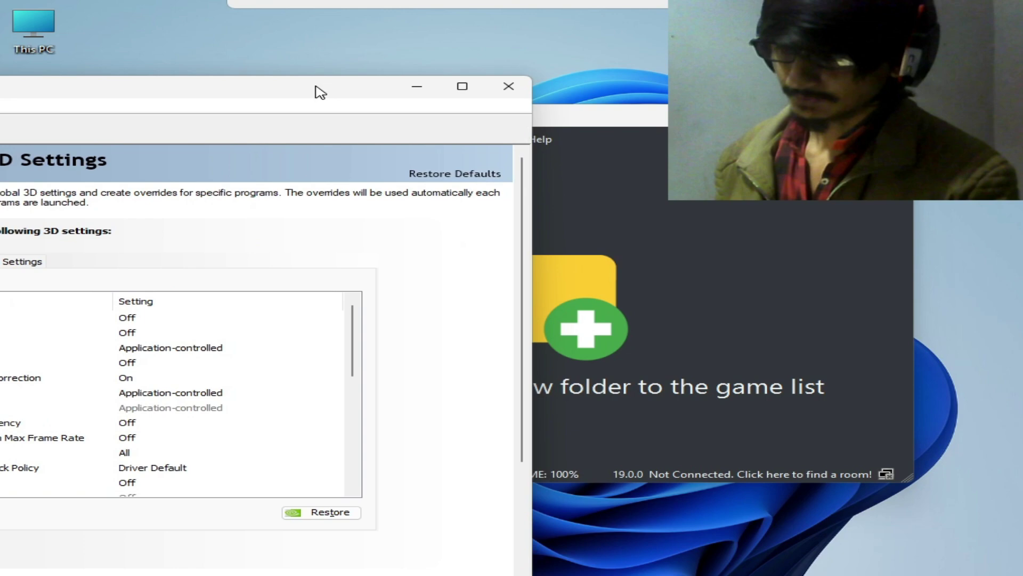
pyautogui.click(454, 178)
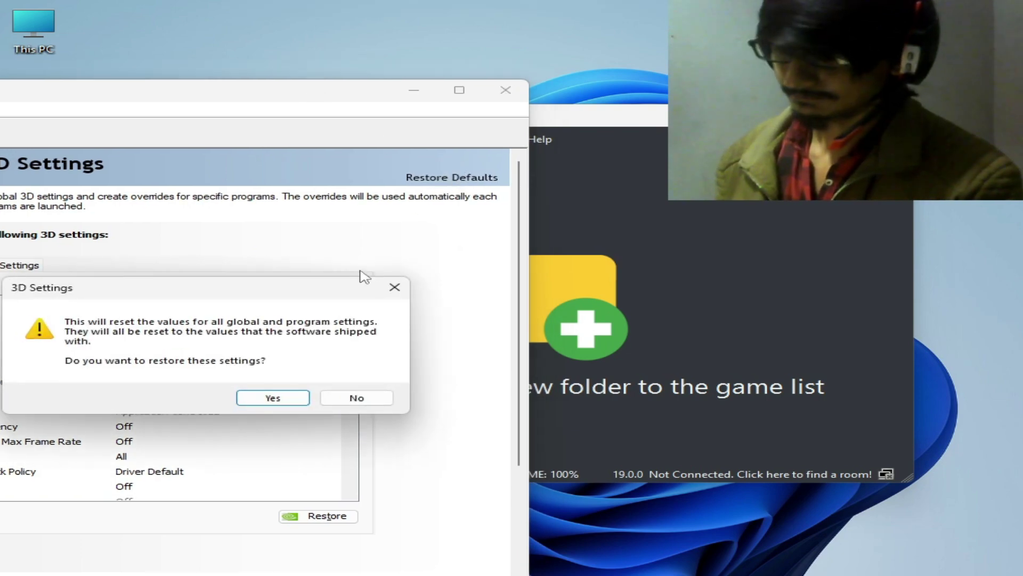
pyautogui.click(273, 400)
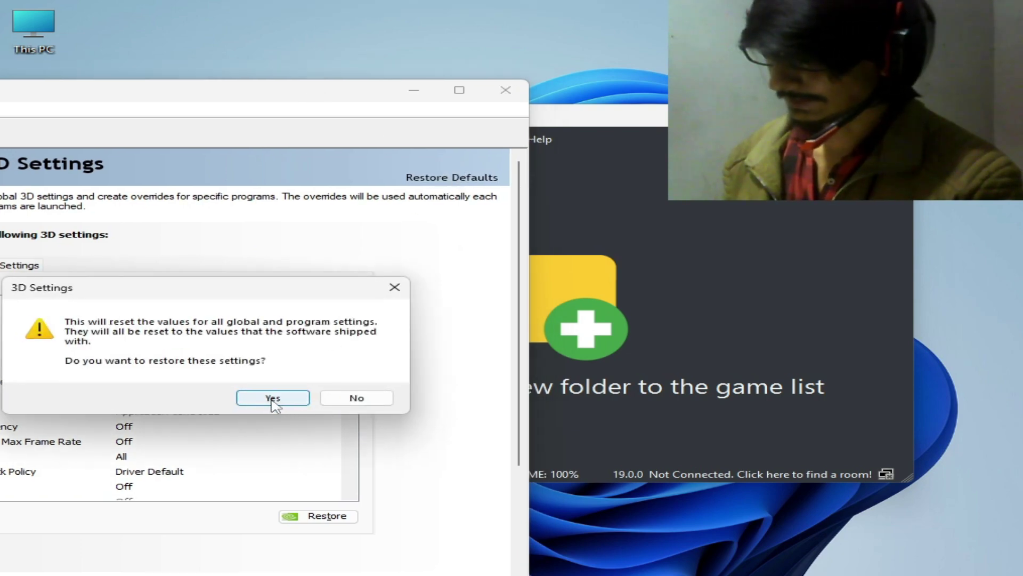
# Set Texture filtering - Quality to High performance and apply the change
pyautogui.moveTo(311, 105); pyautogui.dragTo(278, 35)
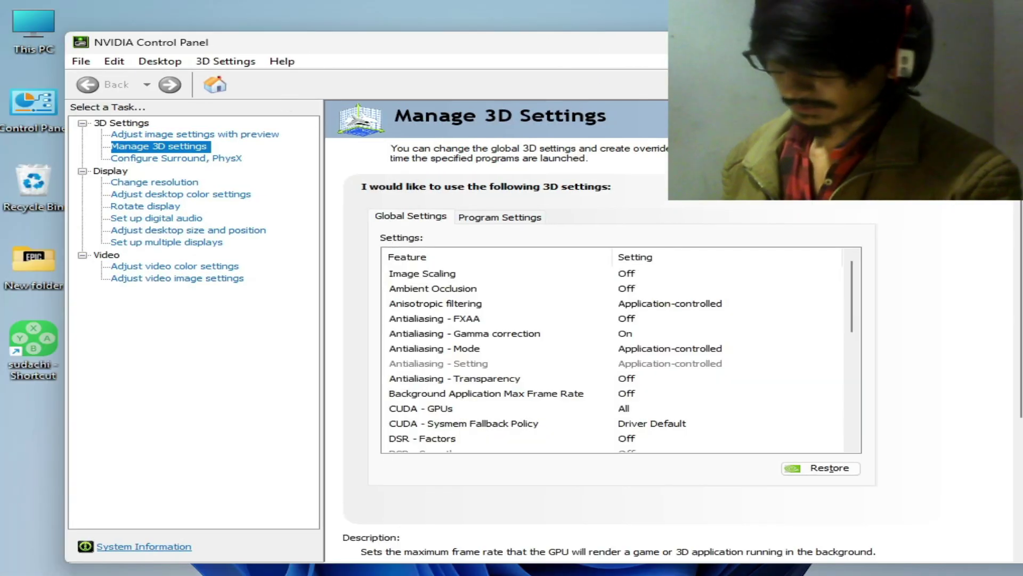
pyautogui.moveTo(373, 42); pyautogui.dragTo(115, 38)
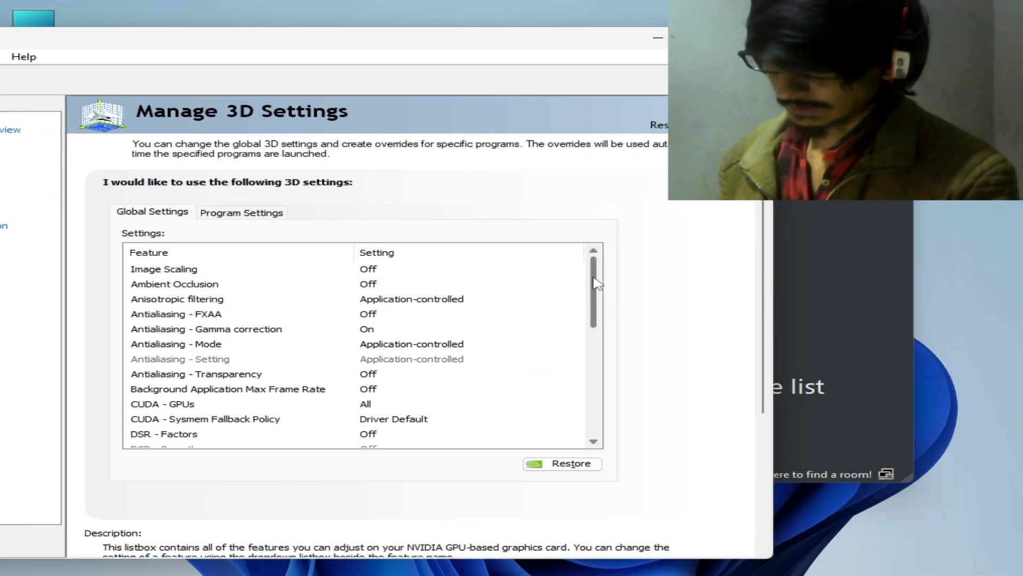
pyautogui.moveTo(596, 282); pyautogui.dragTo(596, 360)
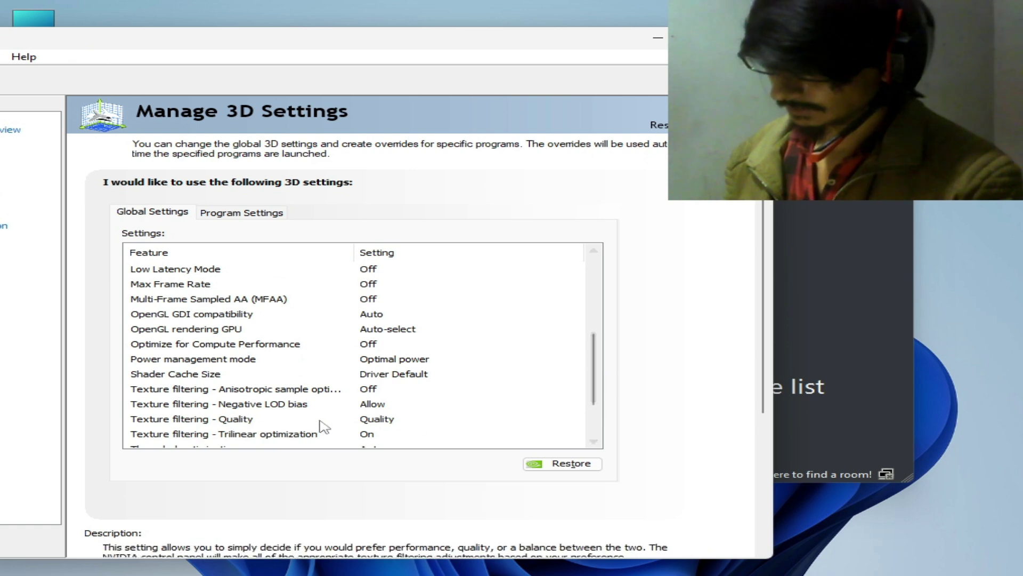
pyautogui.click(374, 420)
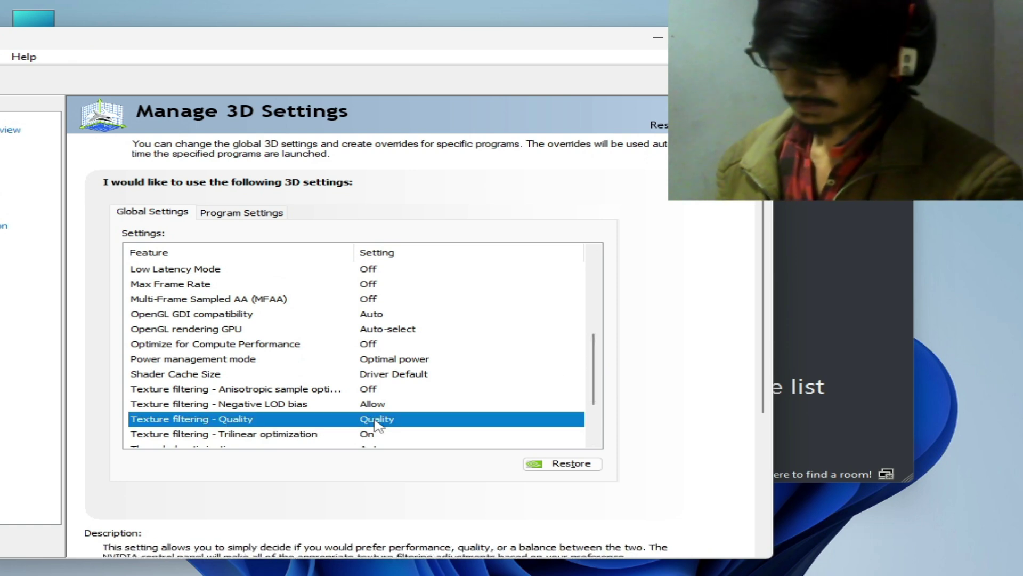
pyautogui.click(375, 420)
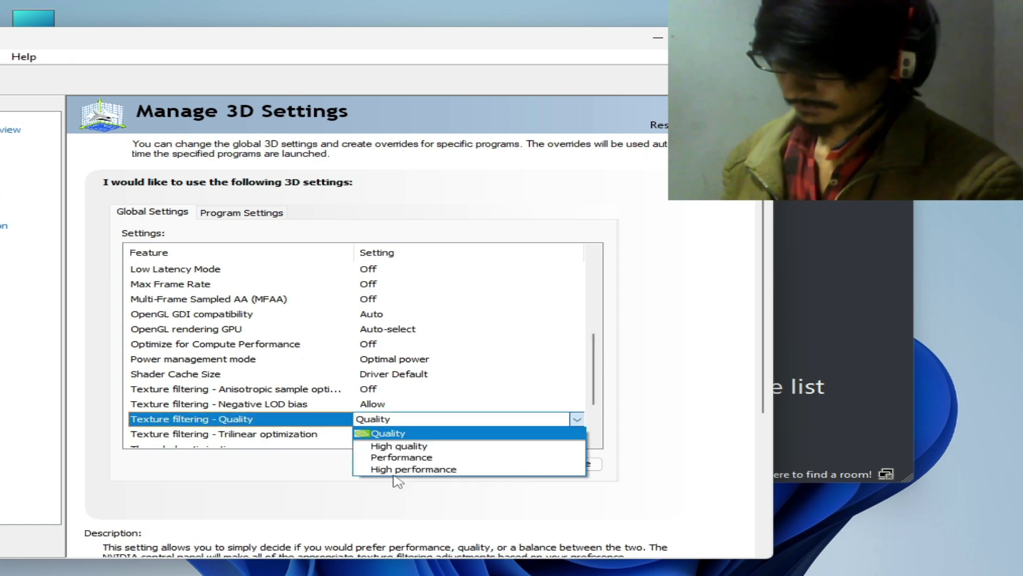
pyautogui.click(395, 471)
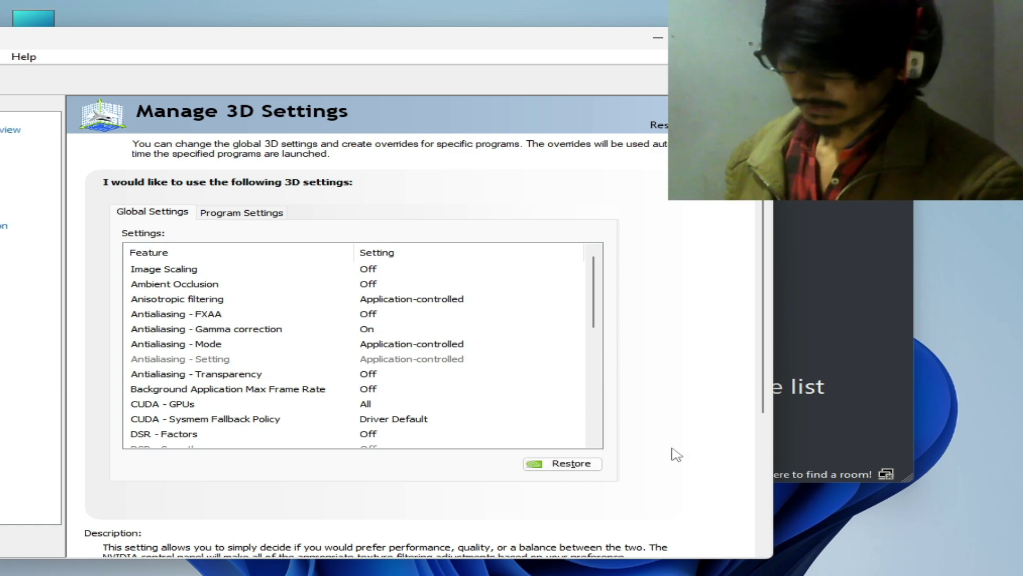
pyautogui.click(618, 542)
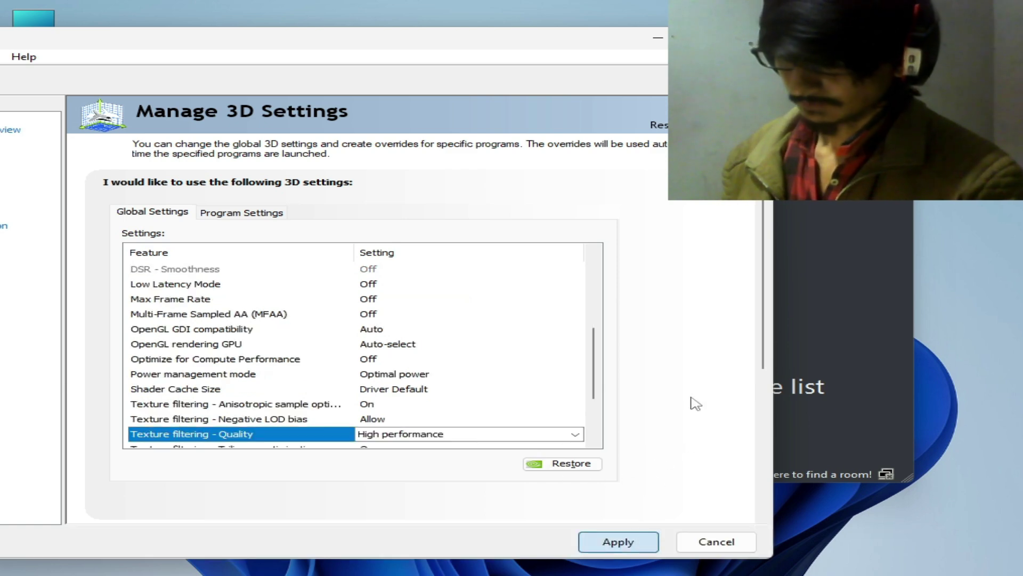
pyautogui.moveTo(569, 44); pyautogui.dragTo(309, 73)
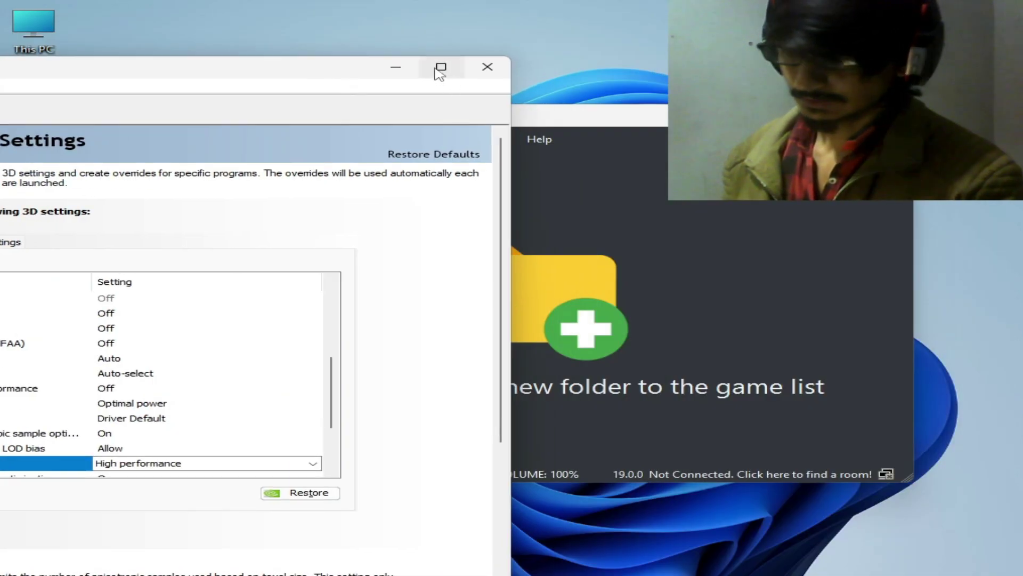
# Close NVIDIA Control Panel and open Device Manager by searching 'devi'
pyautogui.click(485, 69)
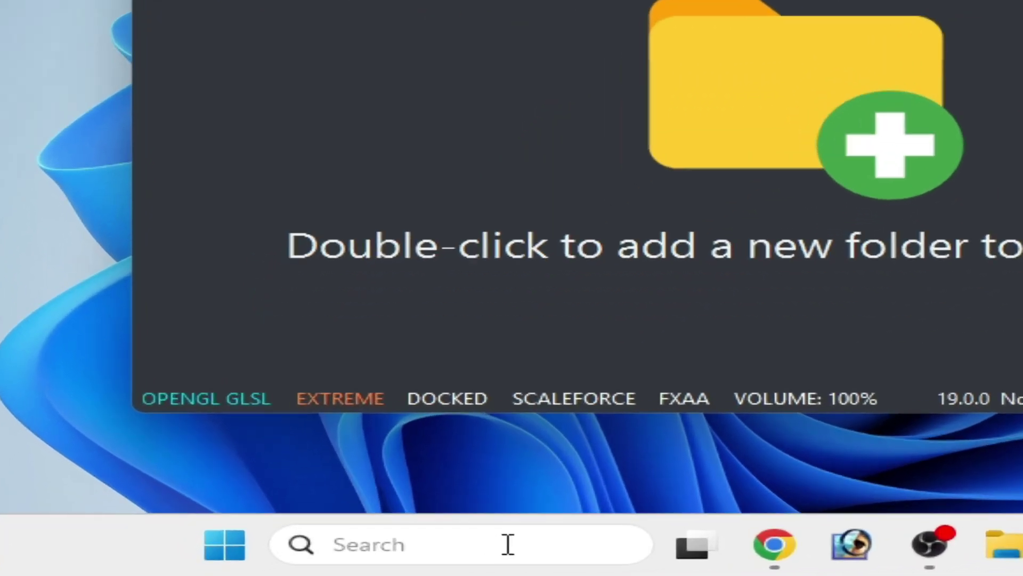
pyautogui.click(507, 544)
pyautogui.write('devi')
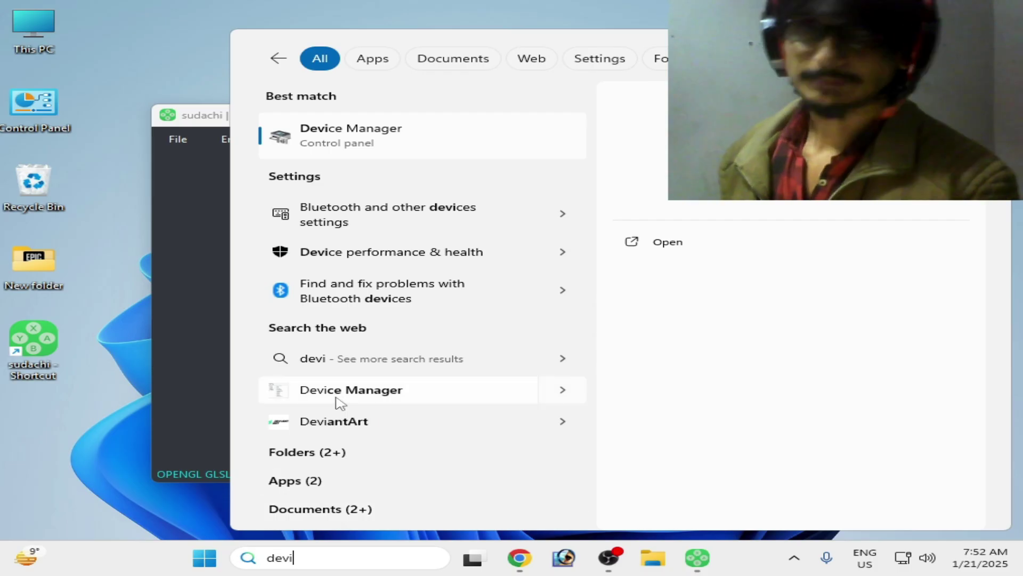
pyautogui.click(365, 135)
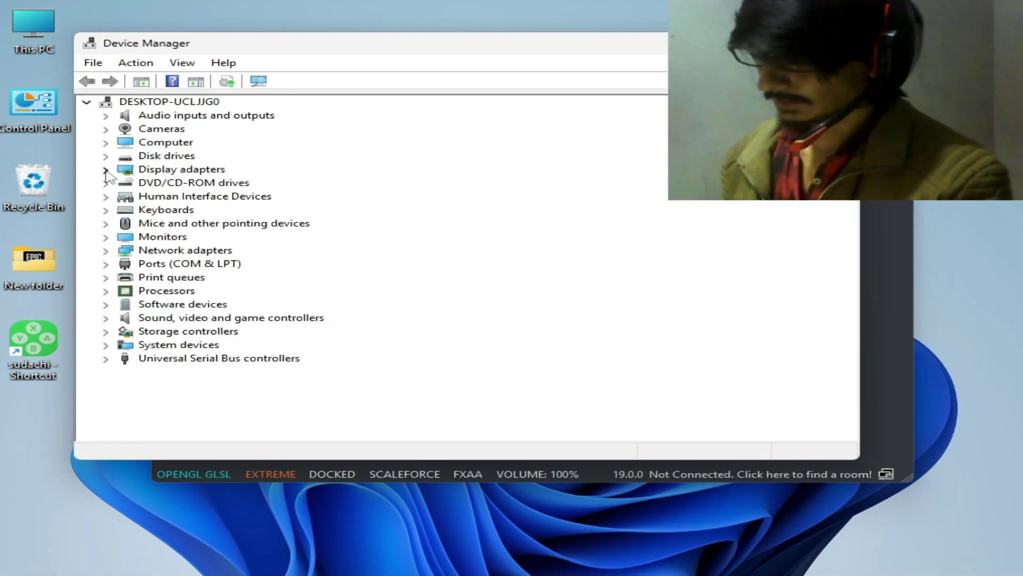
# Check the GTX 970's driver details under Display adapters, then close its properties
pyautogui.click(105, 169)
pyautogui.click(229, 184)
pyautogui.rightClick(221, 186)
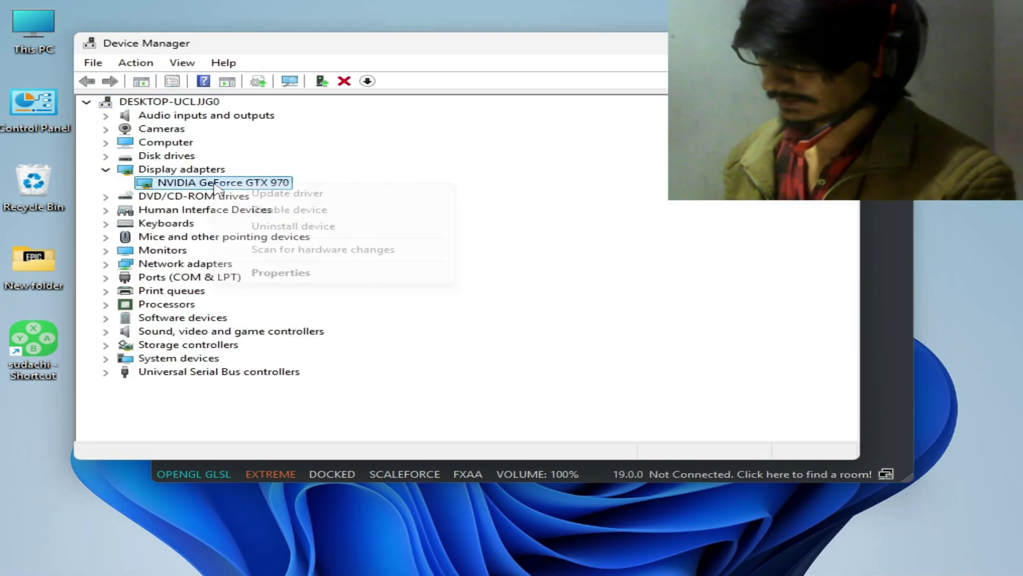
pyautogui.click(279, 272)
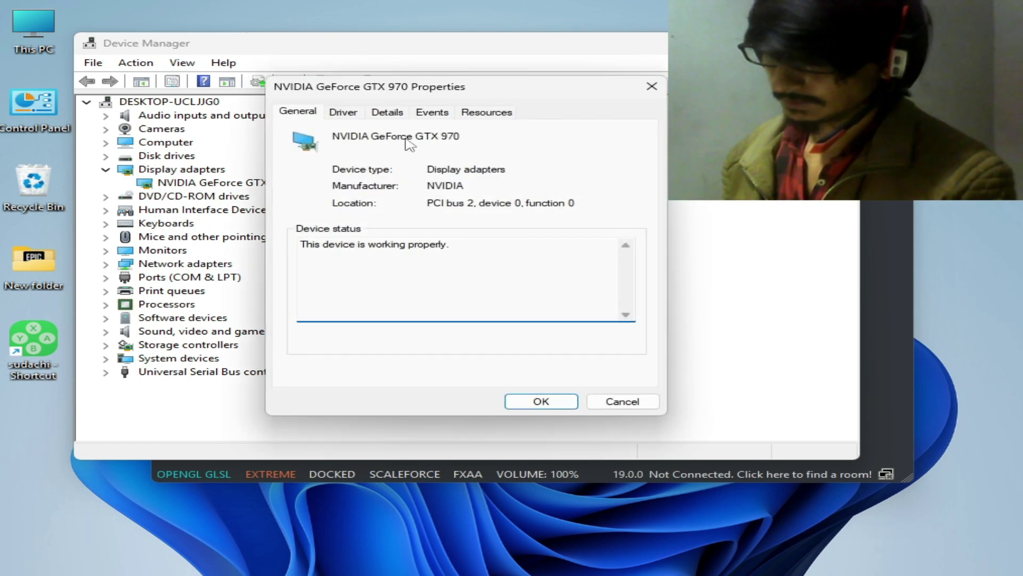
pyautogui.click(347, 113)
pyautogui.moveTo(434, 102); pyautogui.dragTo(321, 145)
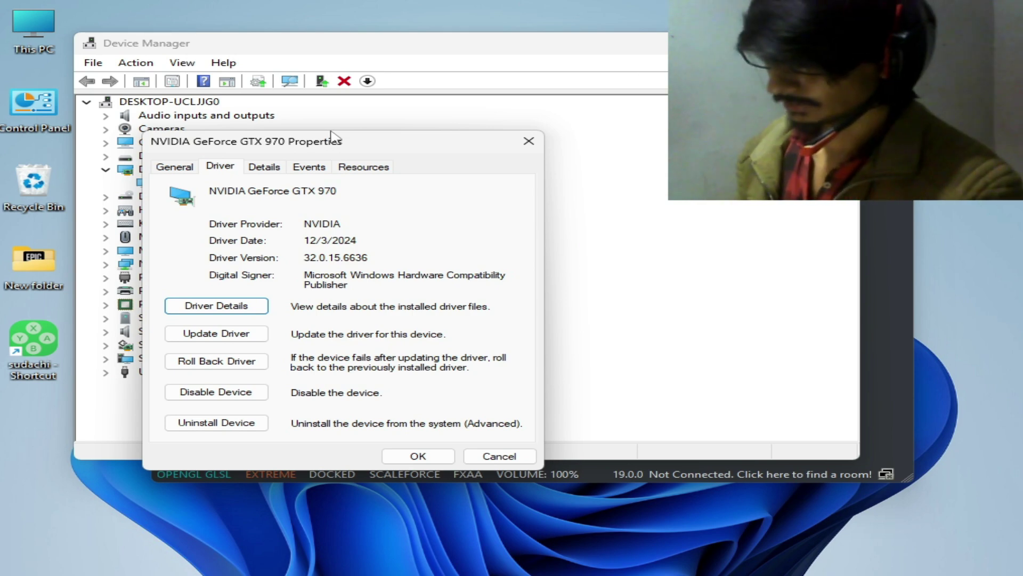
pyautogui.moveTo(331, 133); pyautogui.dragTo(342, 194)
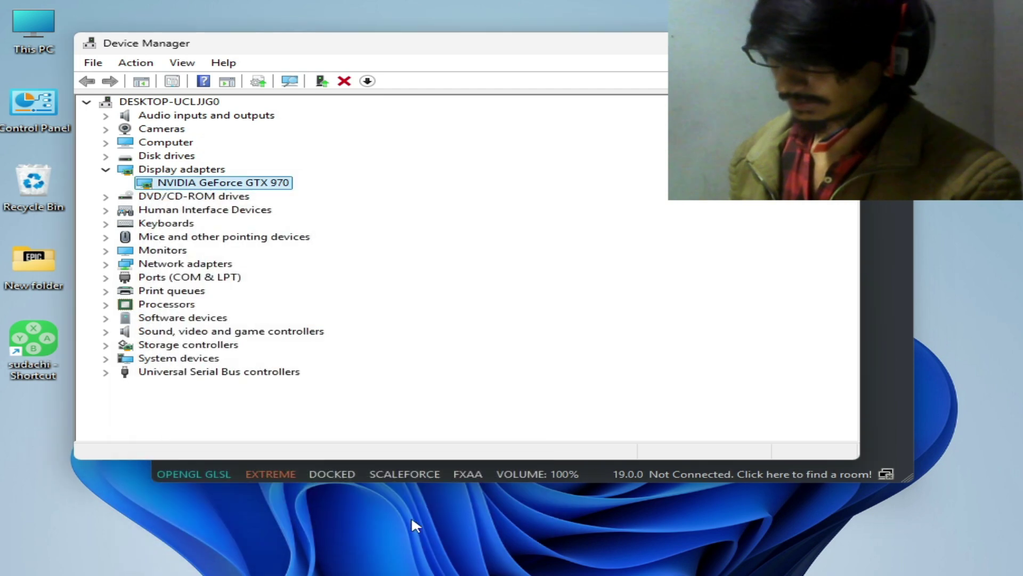
pyautogui.click(426, 517)
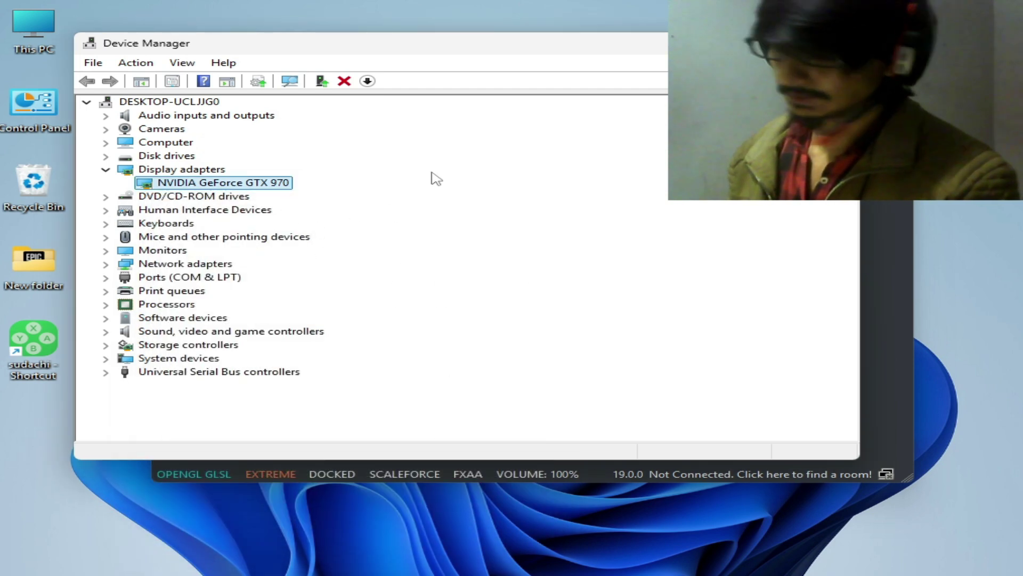
# Close Device Manager, then set Sudachi's graphics API to Vulkan and ASTC decoding to CPU, and save
pyautogui.click(846, 43)
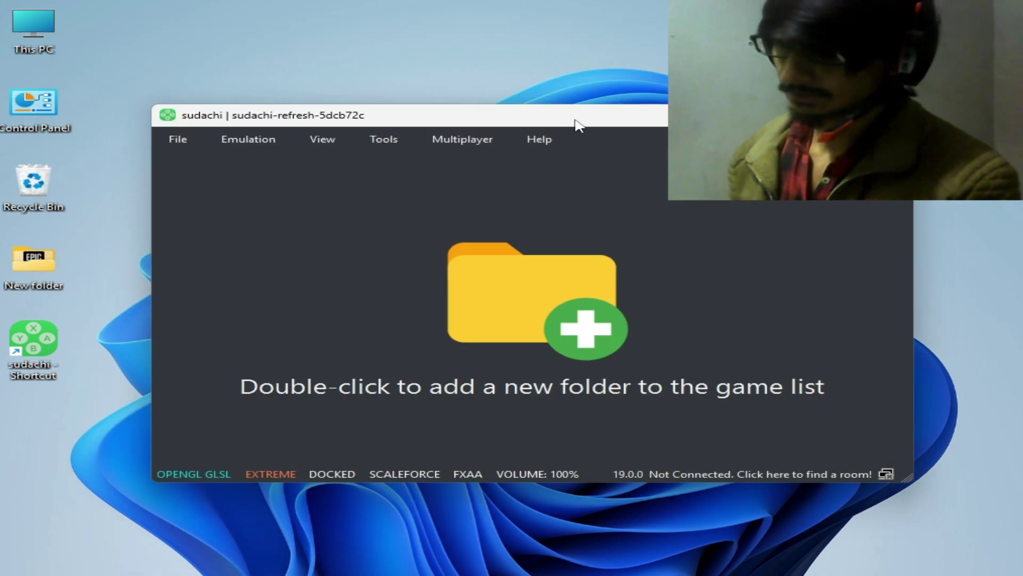
pyautogui.moveTo(579, 126); pyautogui.dragTo(505, 167)
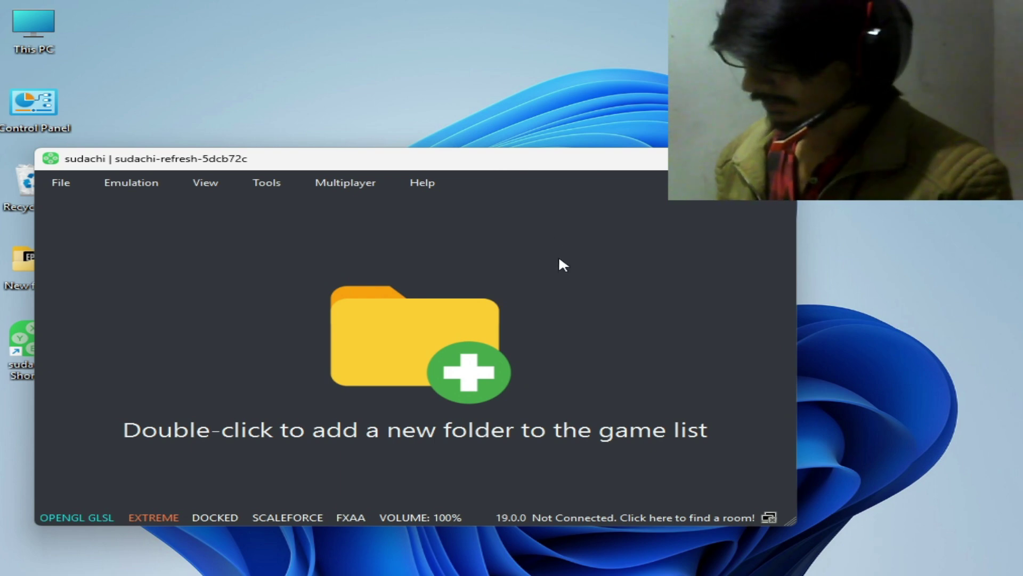
pyautogui.click(142, 189)
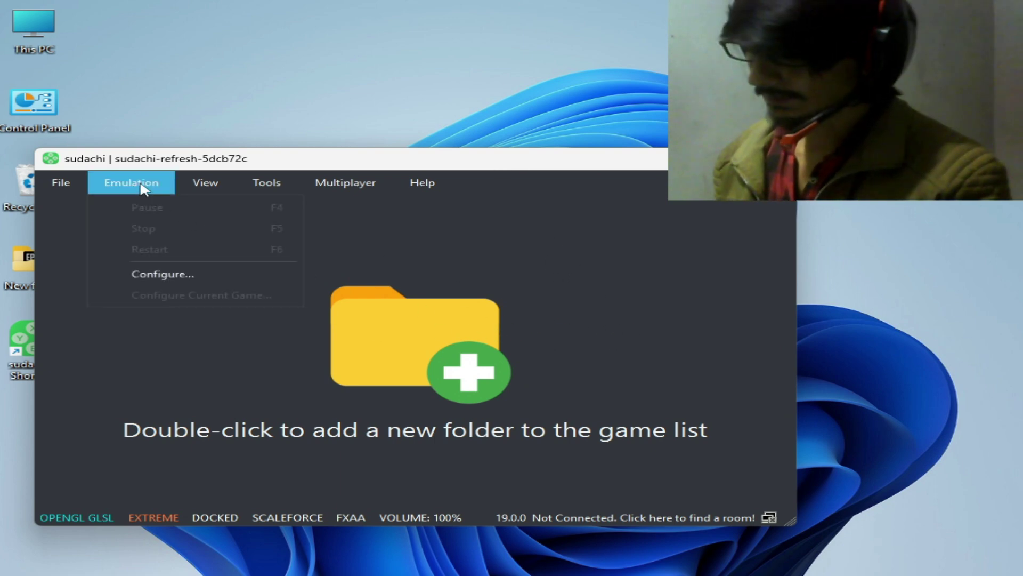
pyautogui.click(149, 274)
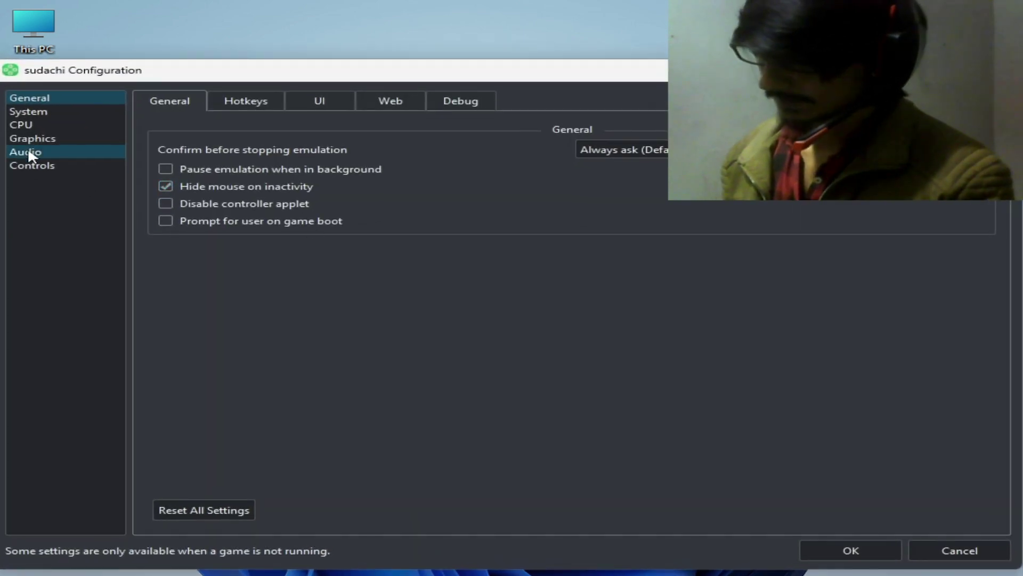
pyautogui.click(28, 140)
pyautogui.click(628, 155)
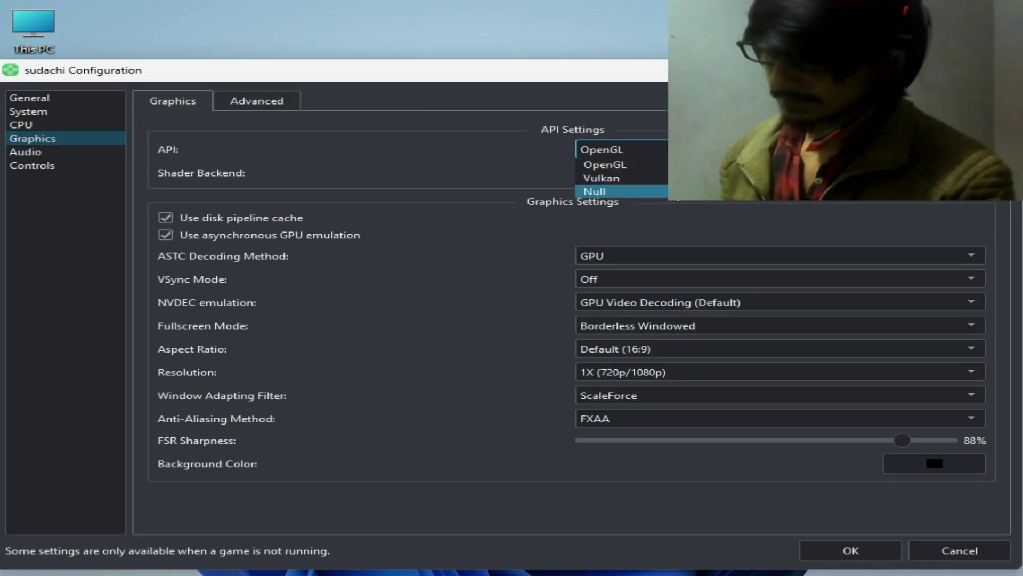
pyautogui.click(637, 178)
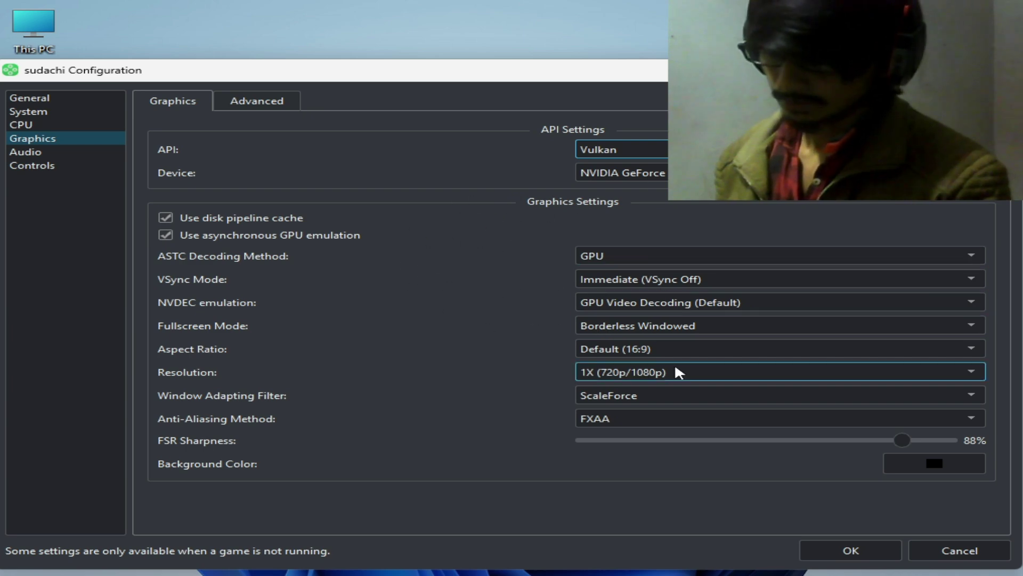
pyautogui.click(599, 256)
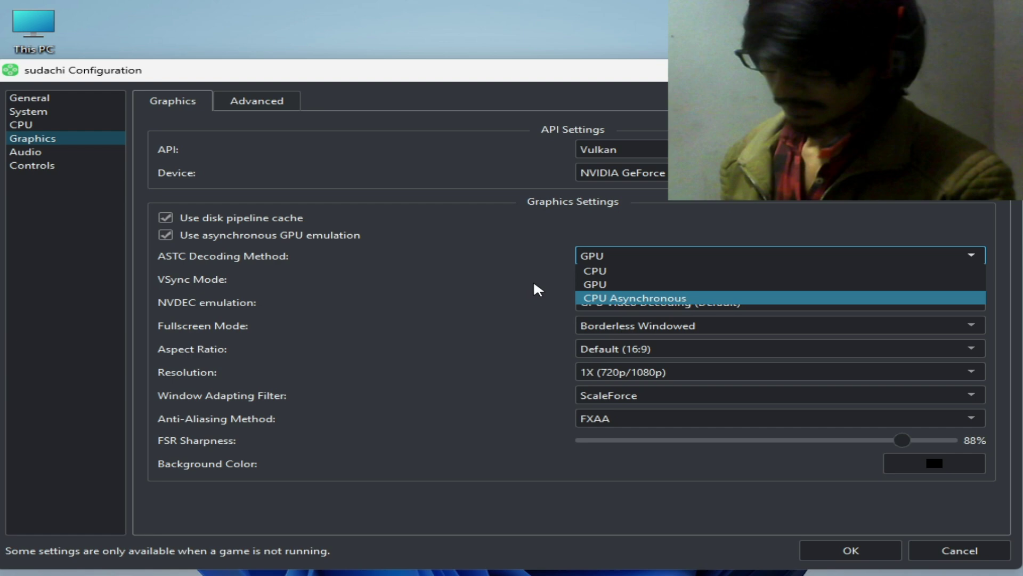
pyautogui.click(595, 271)
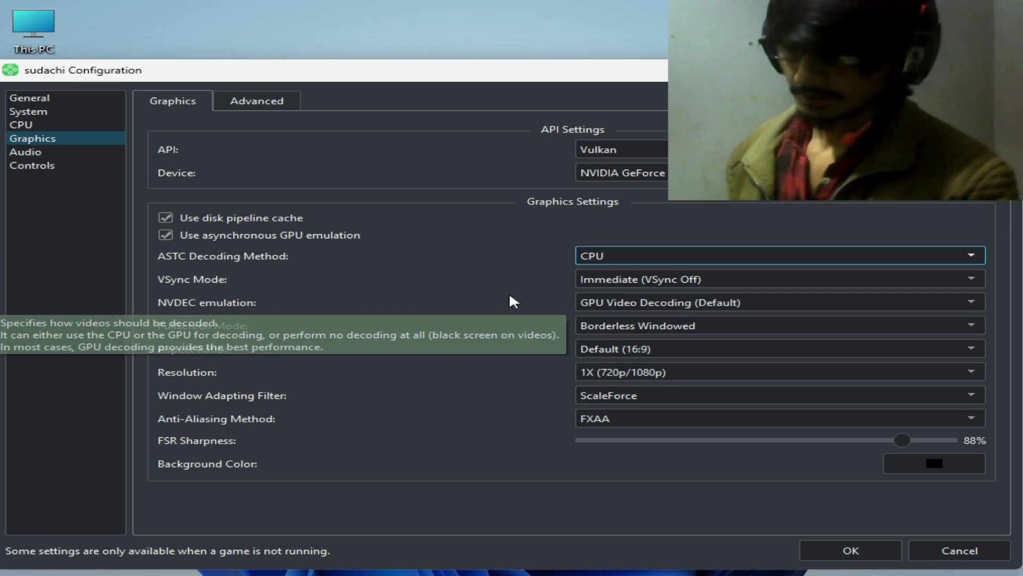
pyautogui.click(842, 549)
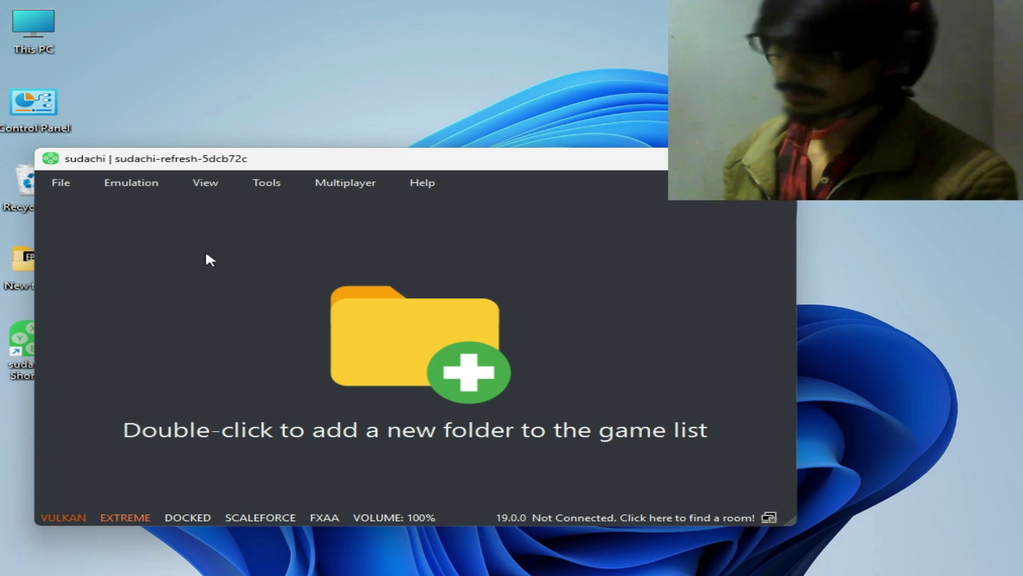
# Change the Graphics ASTC Decoding Method from CPU to GPU and confirm with OK
pyautogui.click(141, 182)
pyautogui.click(150, 269)
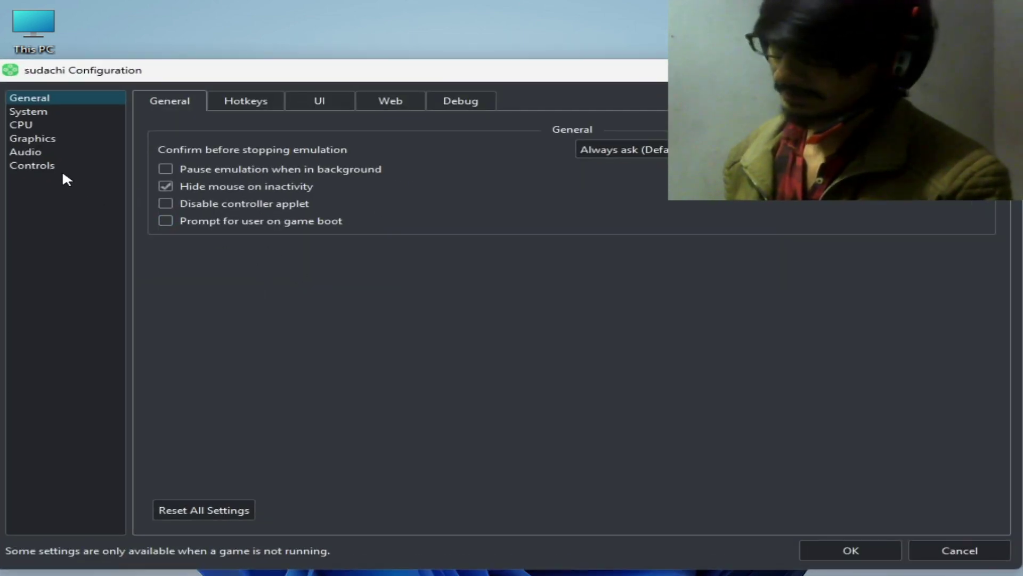
pyautogui.click(37, 139)
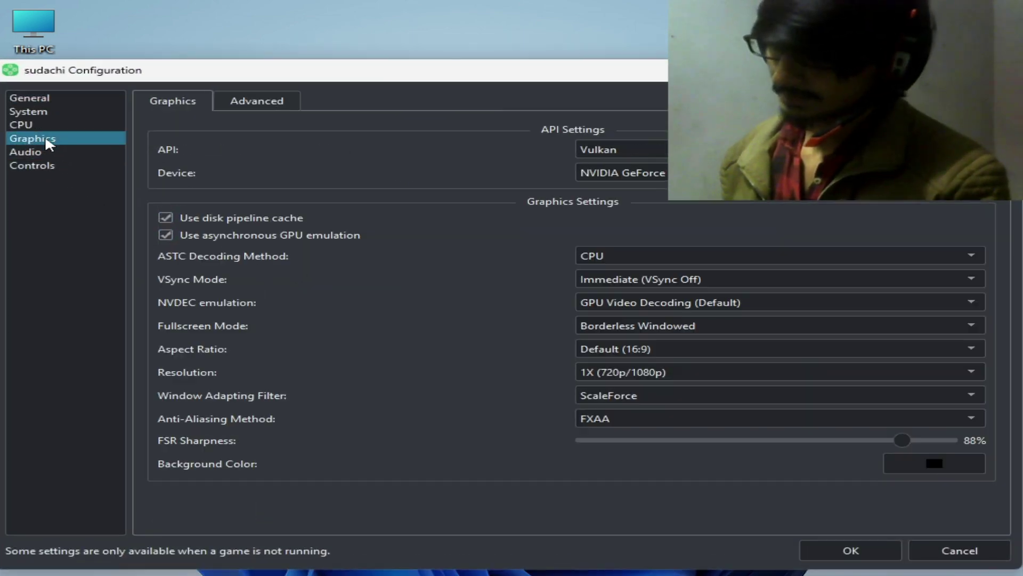
pyautogui.click(595, 256)
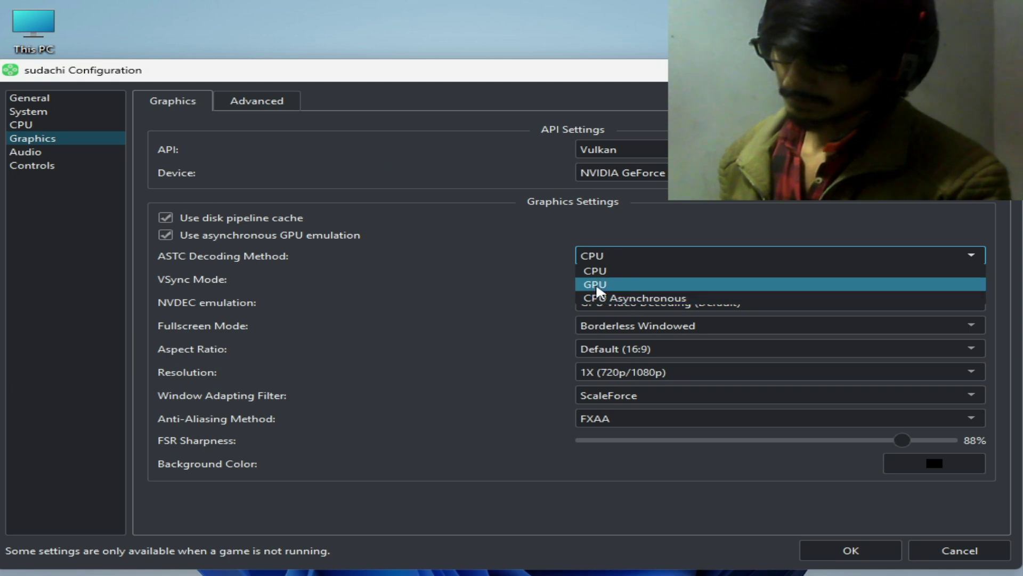
pyautogui.click(601, 284)
pyautogui.click(849, 551)
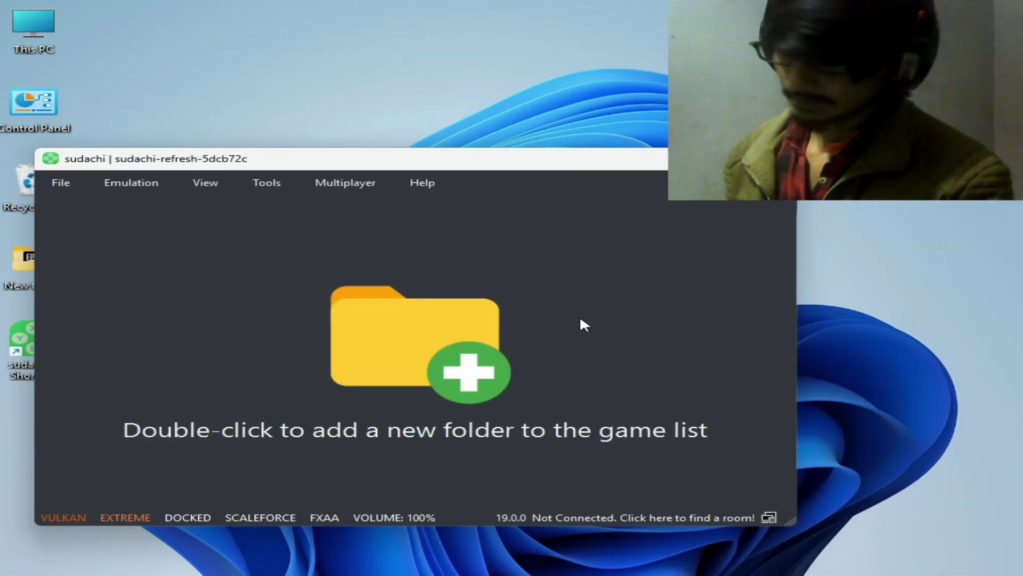